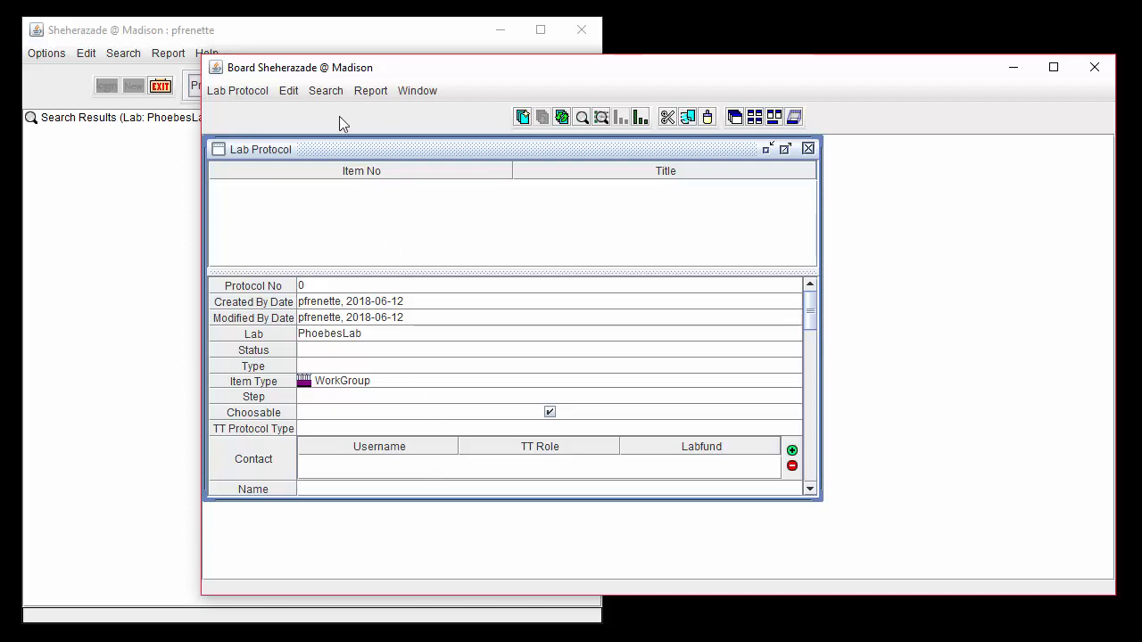
- Search the lab protocols by owner with item type Any/All and wildcards in all other criteria
left_click(326, 90)
left_click(379, 116)
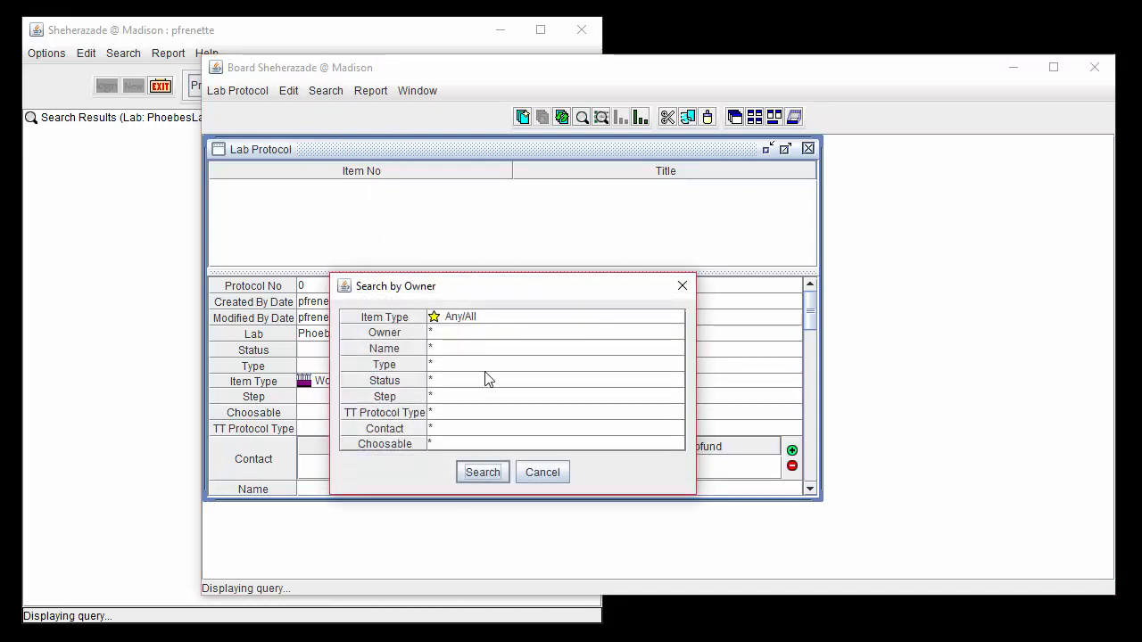
left_click(486, 472)
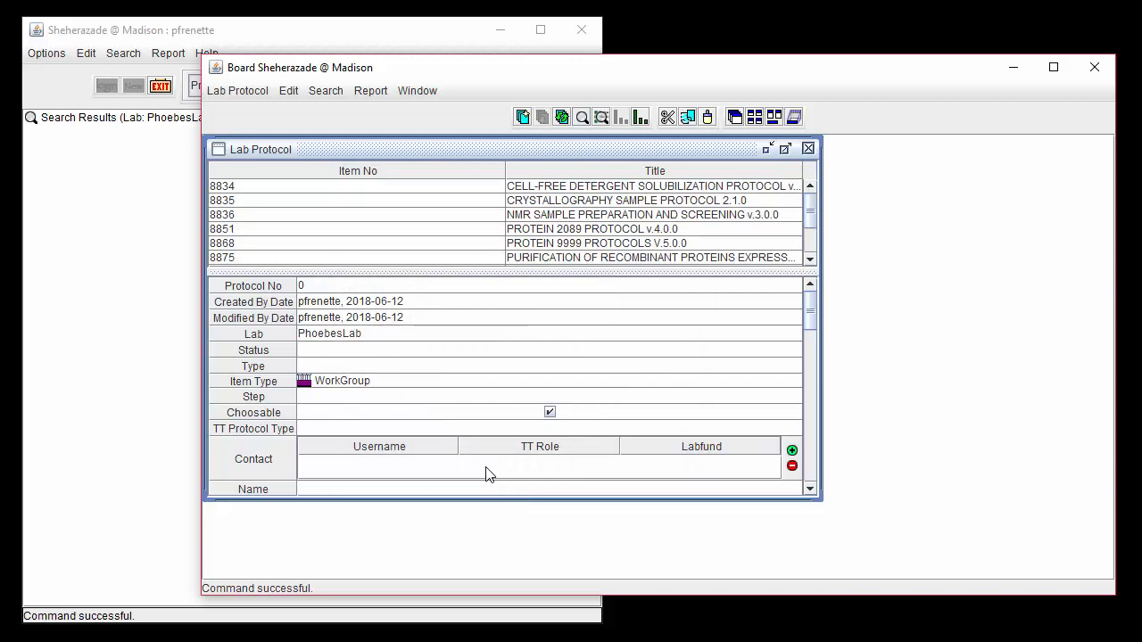
scroll(416, 211, "down", 2)
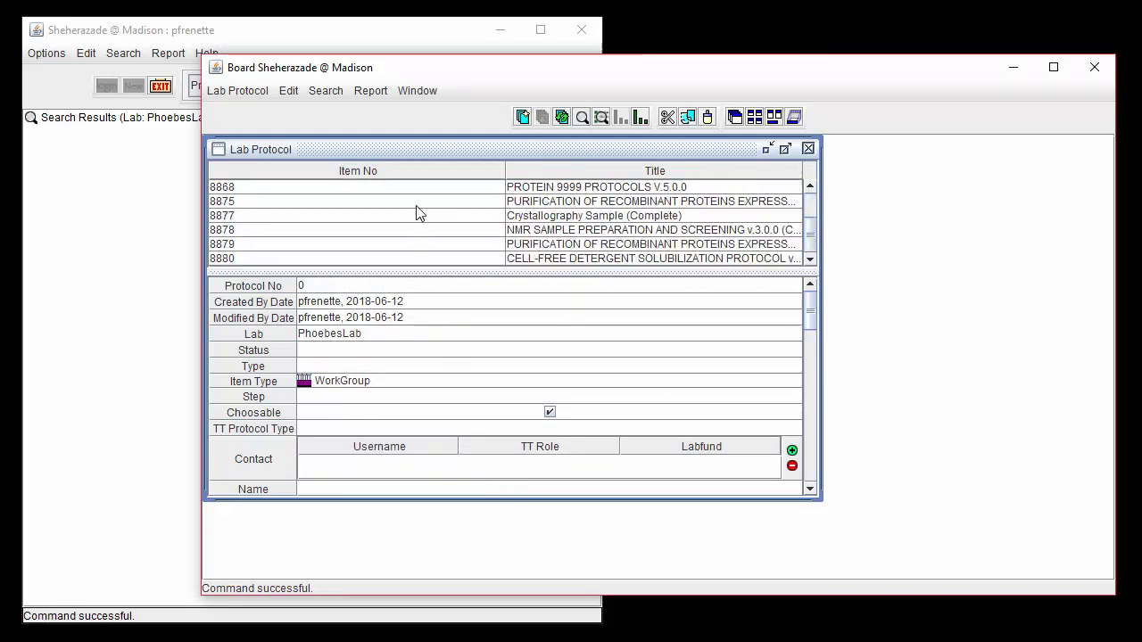
scroll(416, 211, "up", 2)
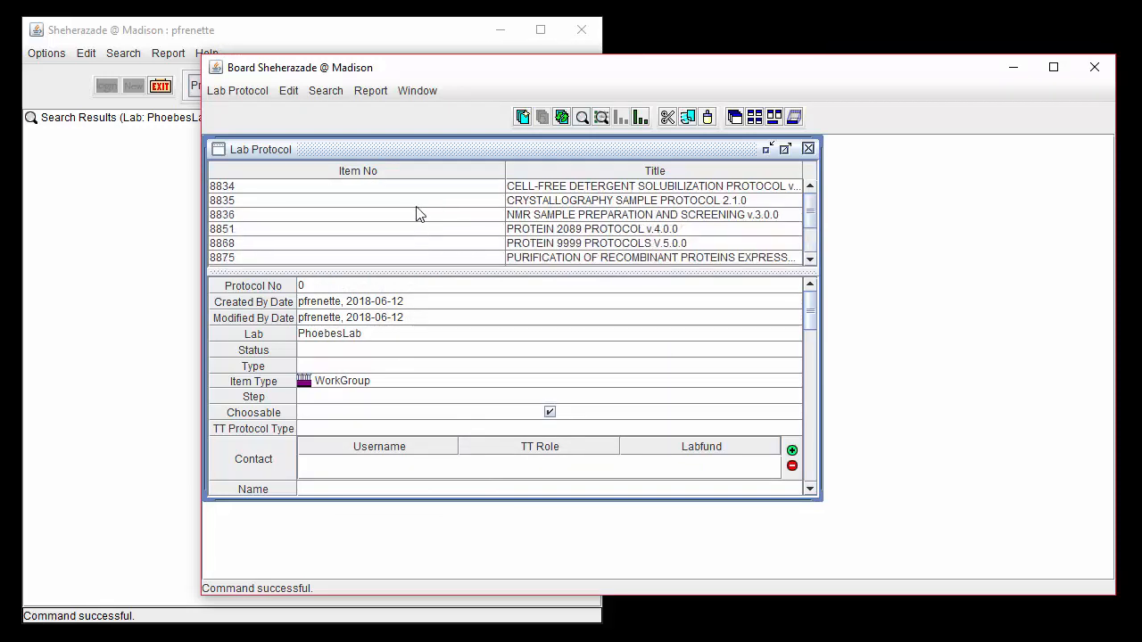
- Load the CELL-FREE DETERGENT SOLUBILIZATION PROTOCOL v.1.0 record and select its Action field
left_click(410, 189)
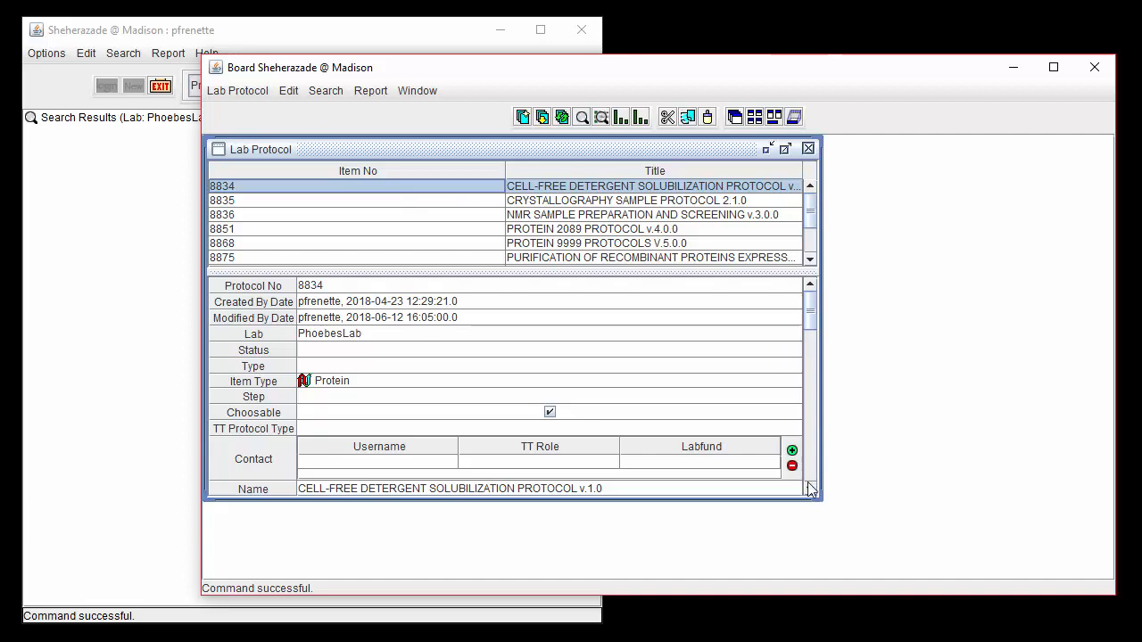
scroll(810, 489, "down", 5)
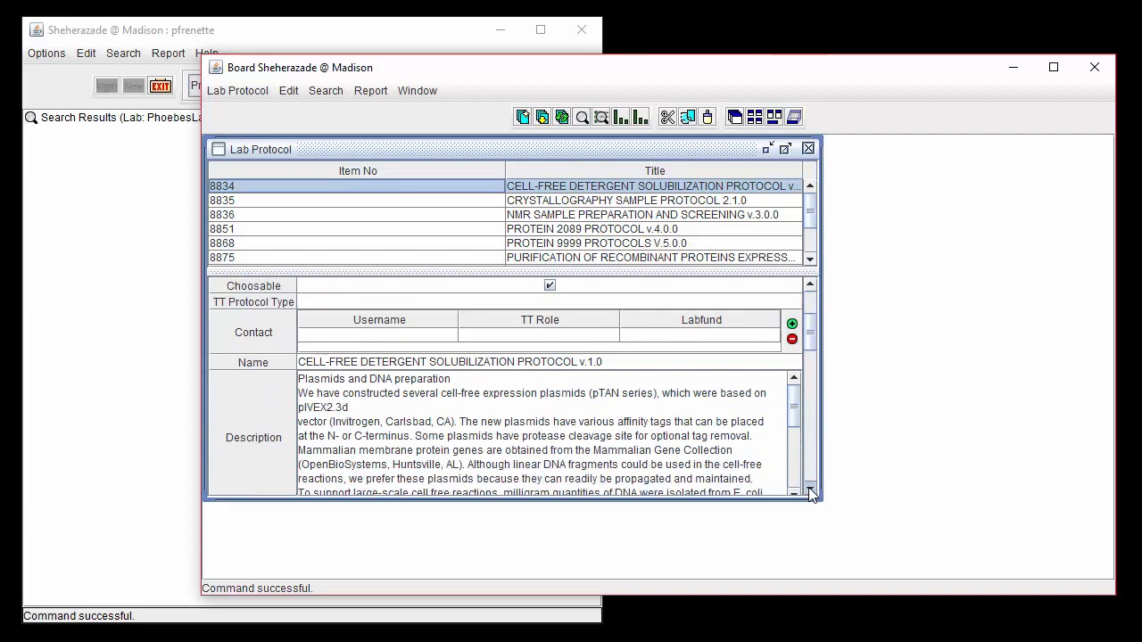
left_click(809, 488)
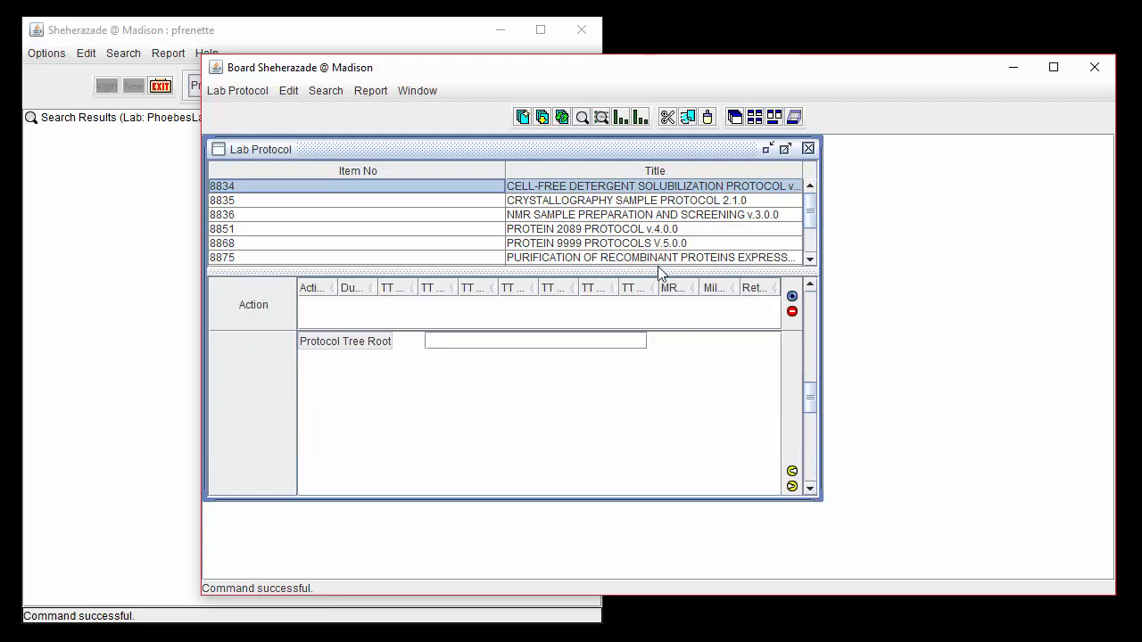
left_click(670, 314)
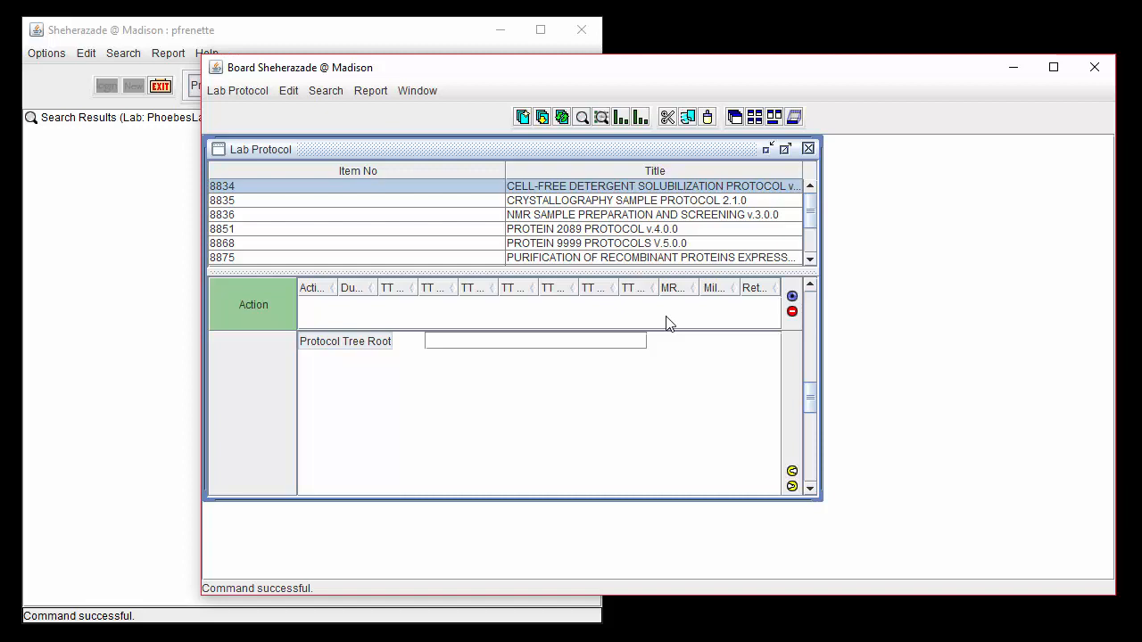
- Open the Actions lab resource from the main Sheherazade window and tile it beside the Lab Protocol view
left_click(177, 252)
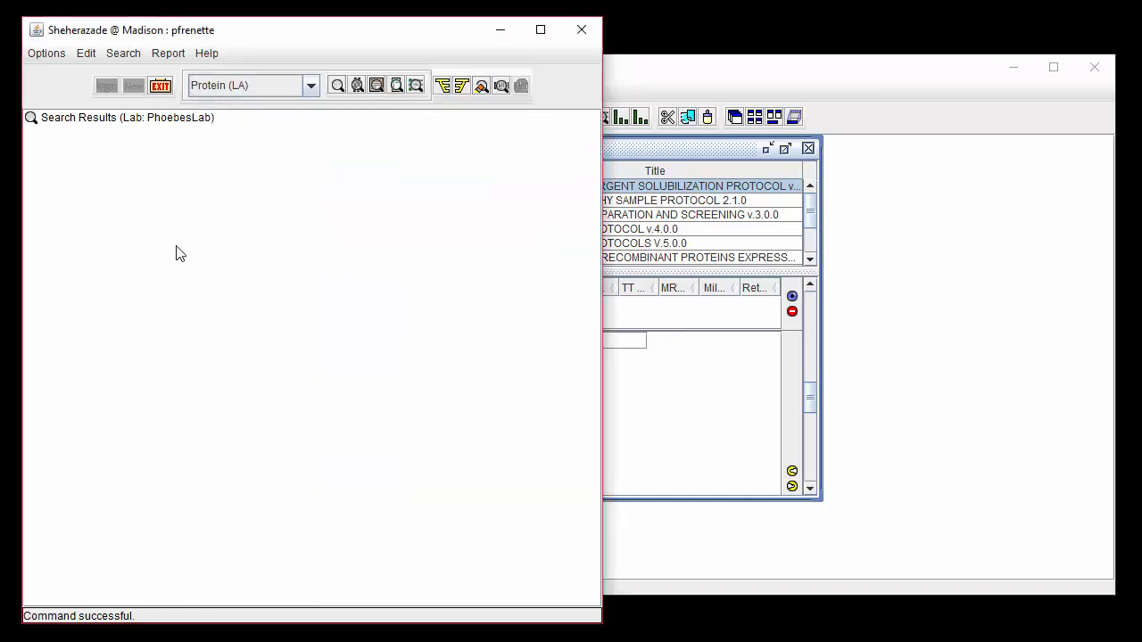
left_click(57, 54)
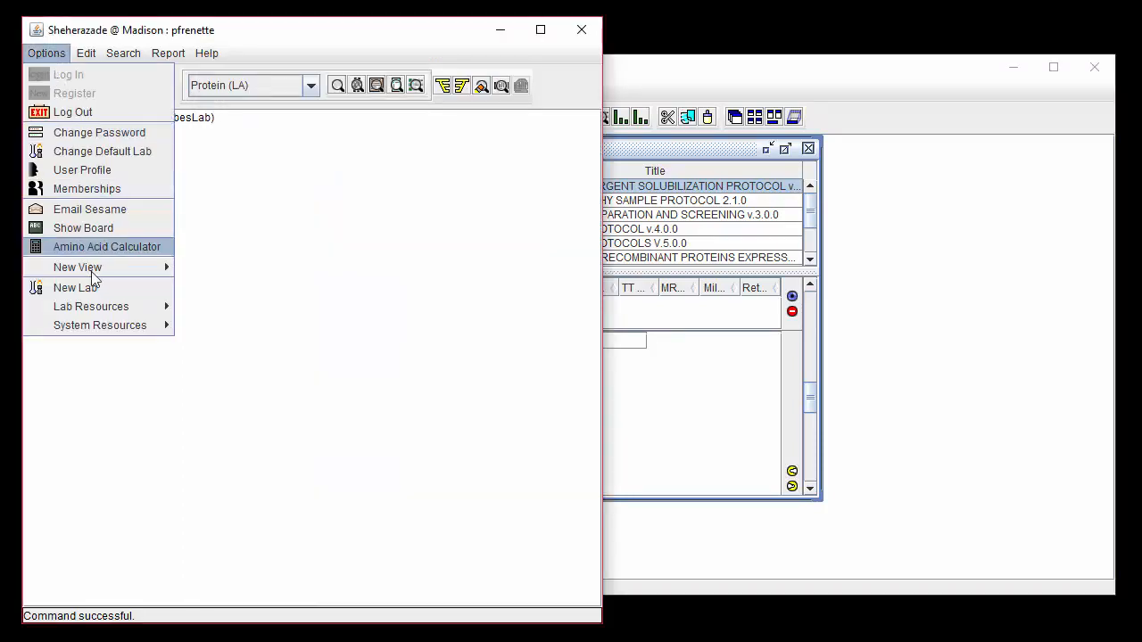
mouse_move(102, 306)
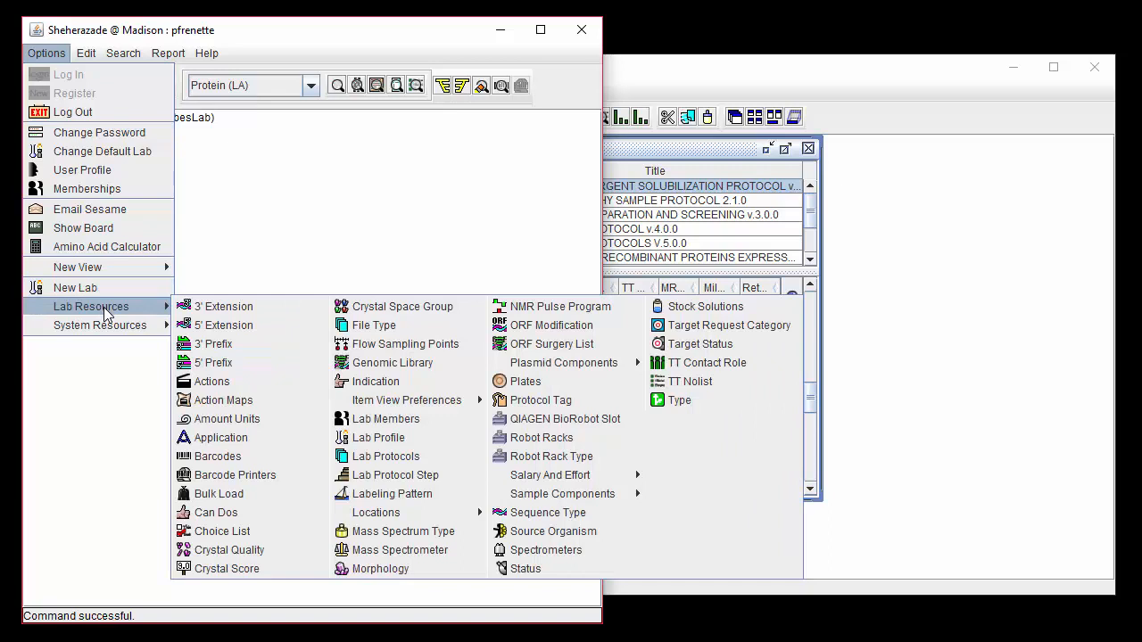
left_click(258, 380)
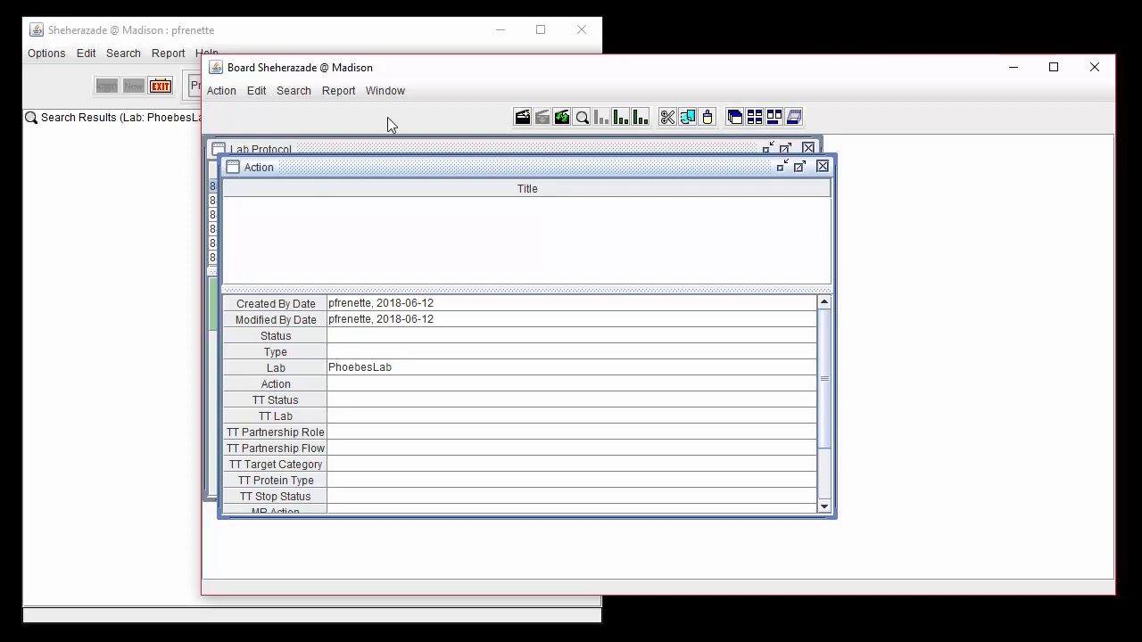
left_click(386, 91)
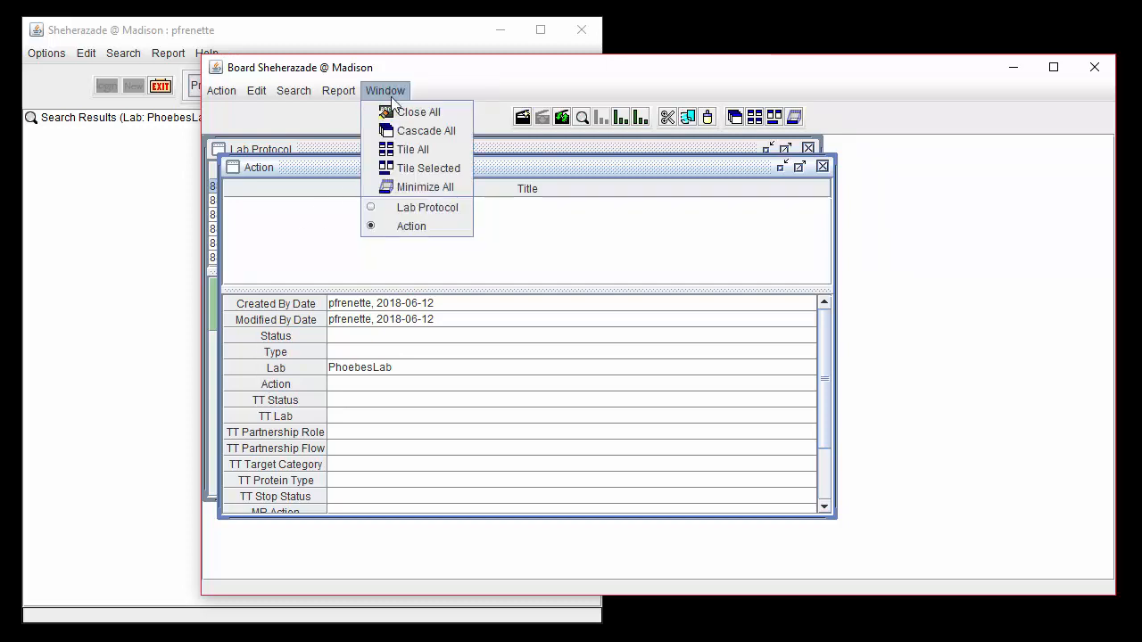
left_click(413, 147)
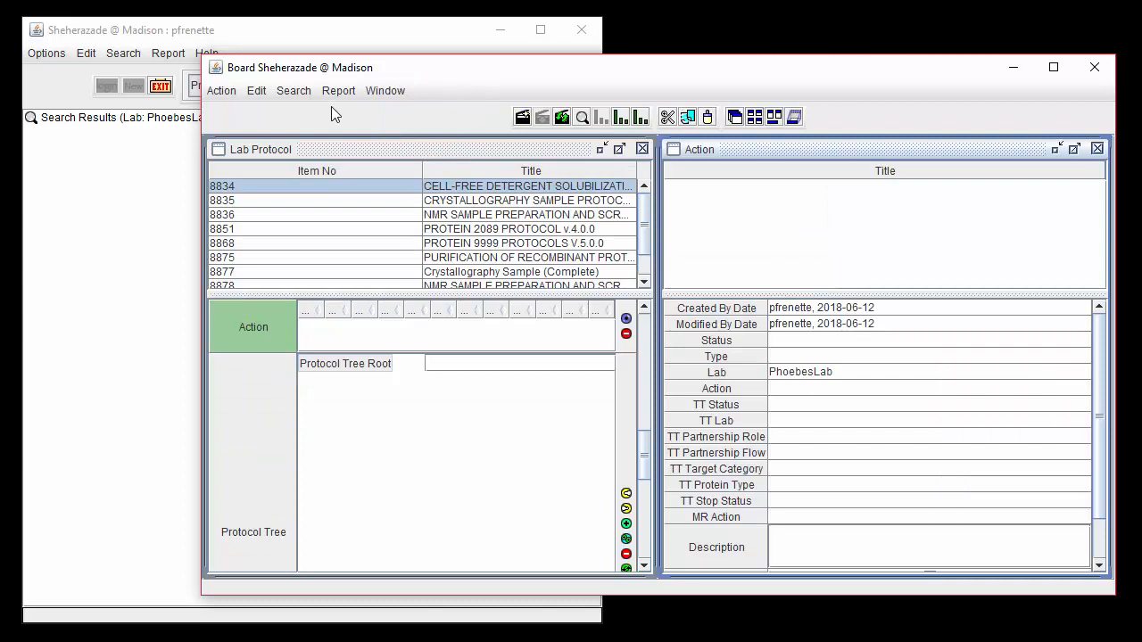
- Search the lab's actions by owner with wildcards in every criterion
left_click(302, 90)
left_click(305, 109)
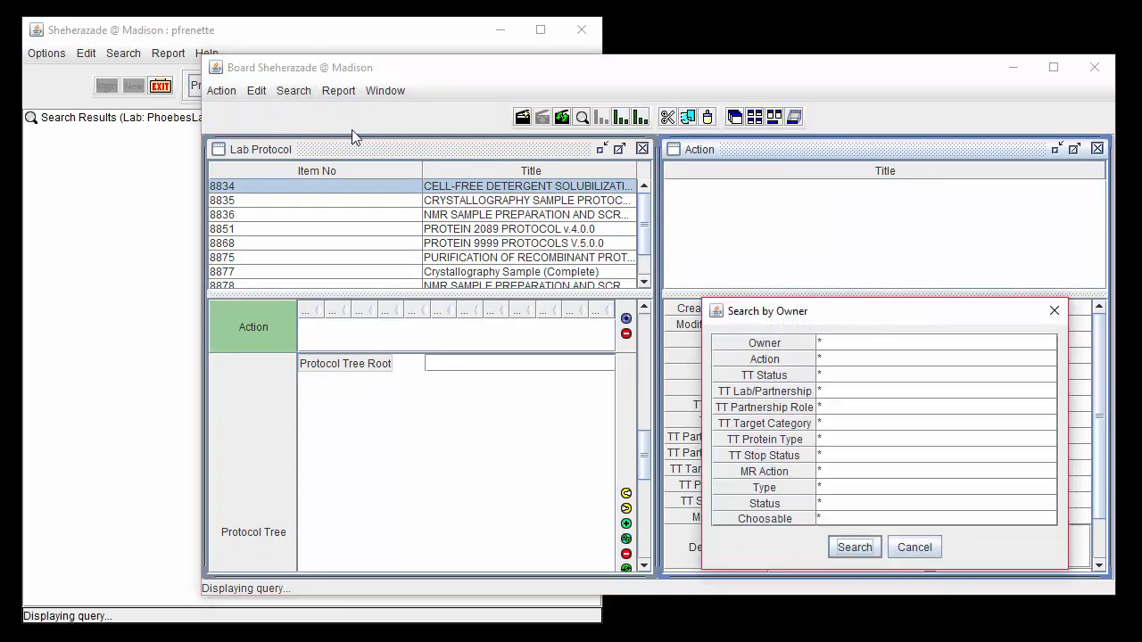
left_click(876, 547)
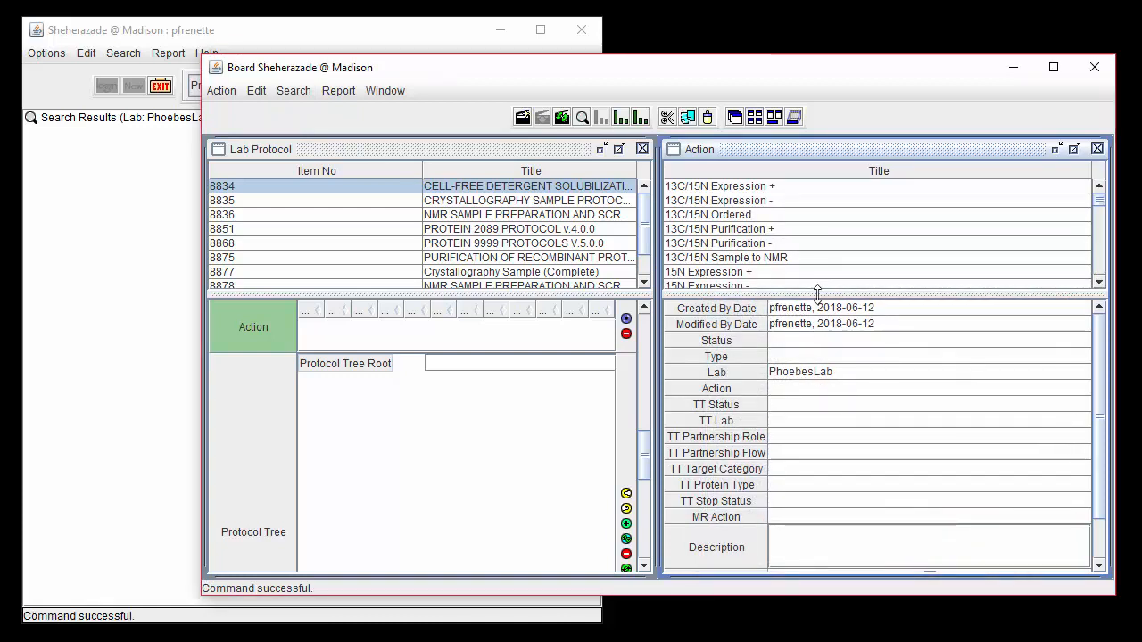
- Browse the full list of actions through the pEU vector entries, and check the details of CLEAVABLE pEU-HIS Vector Chosen
scroll(1098, 282, "down", 7)
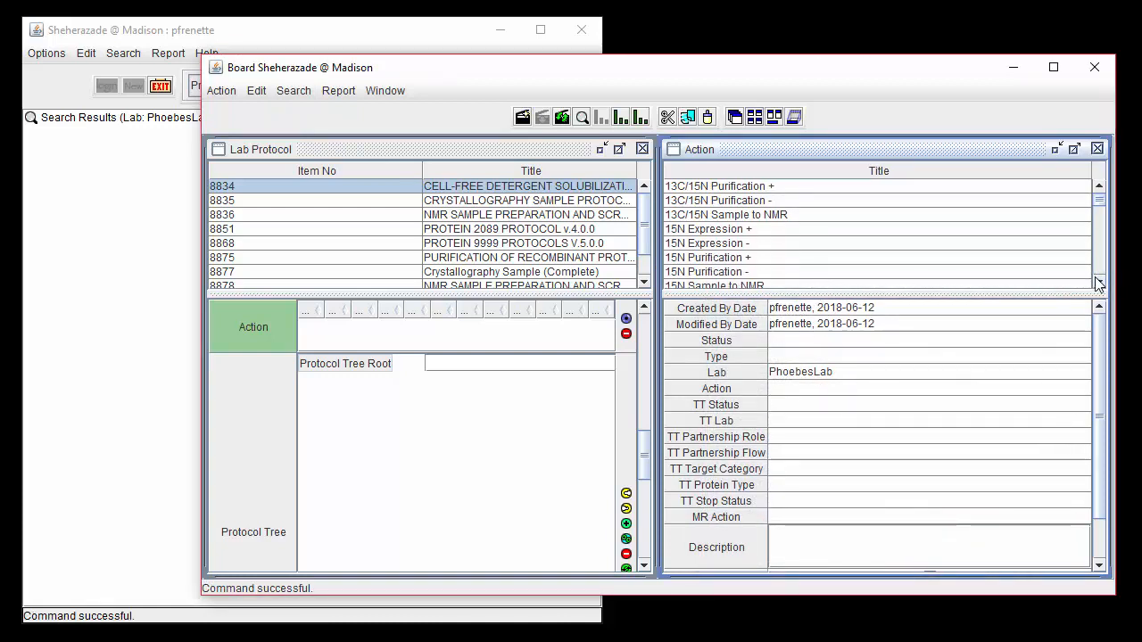
scroll(1098, 282, "down", 12)
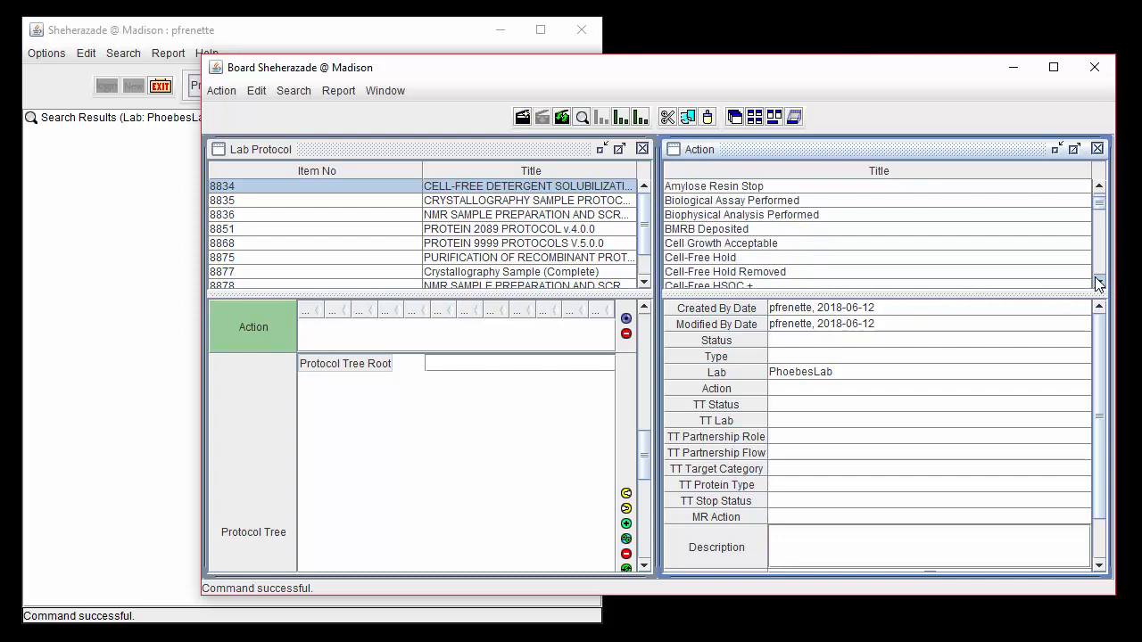
left_click(966, 258)
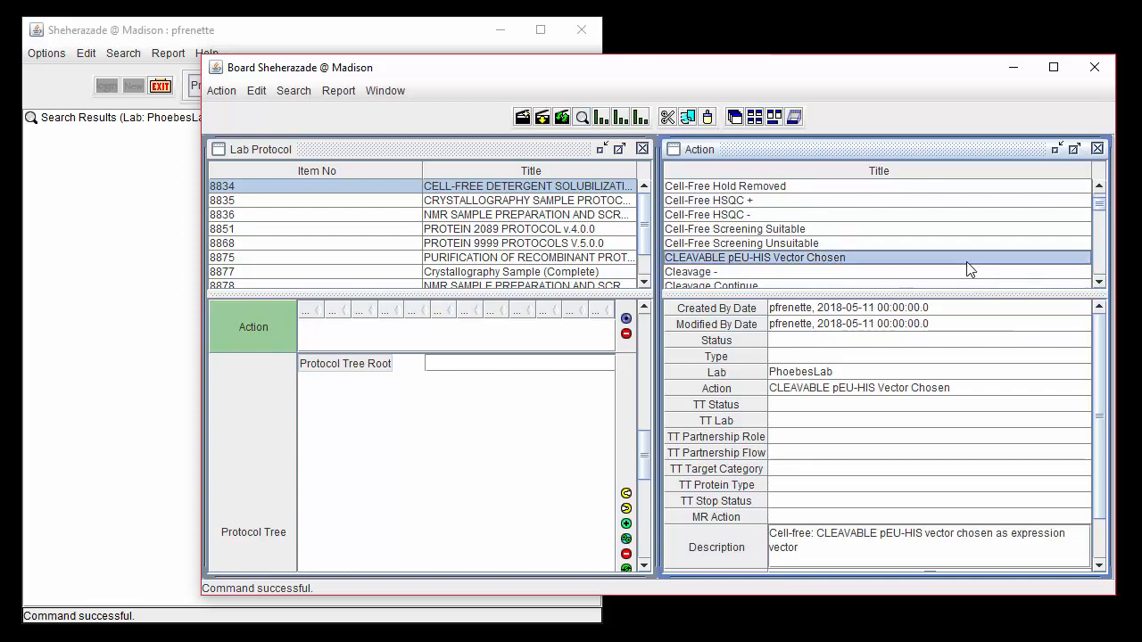
scroll(966, 444, "down", 5)
scroll(966, 446, "up", 5)
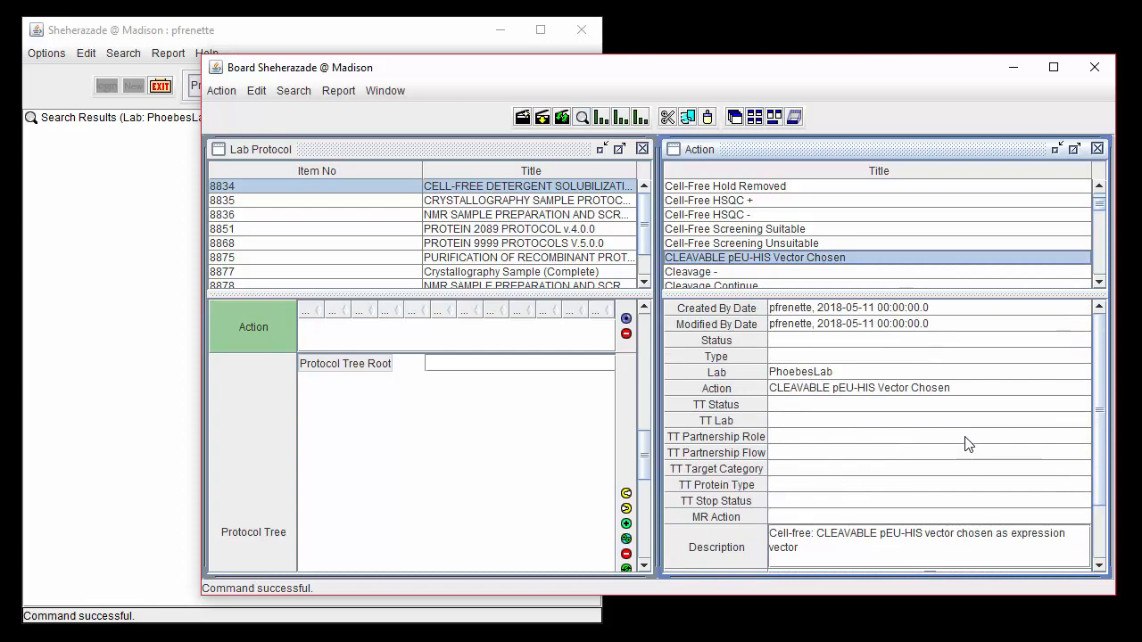
scroll(1100, 282, "down", 5)
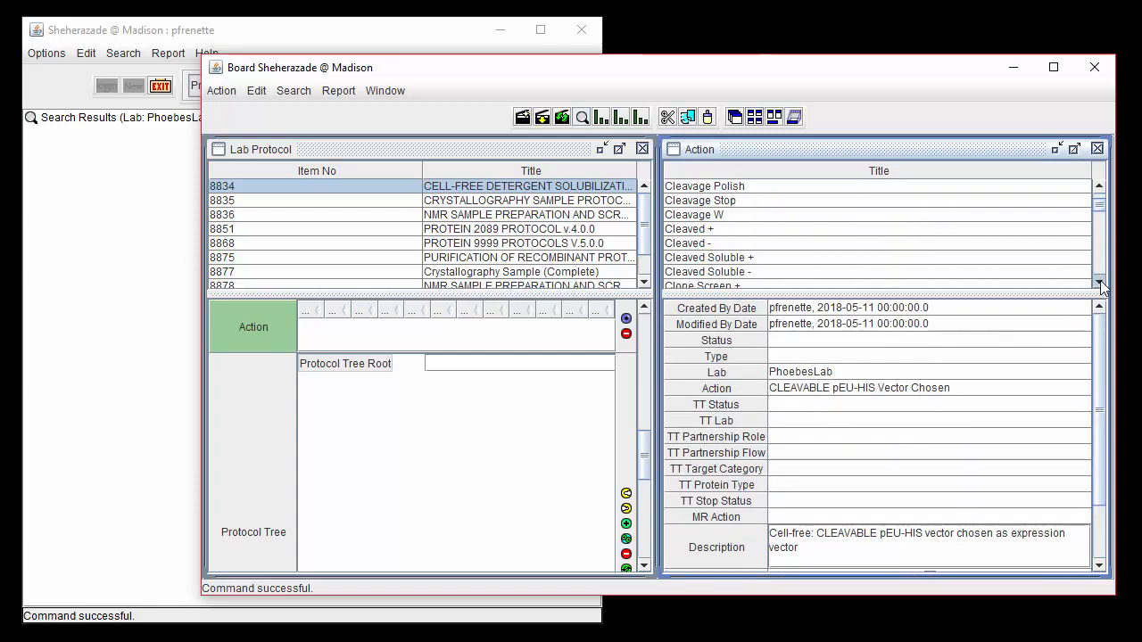
scroll(1103, 283, "down", 10)
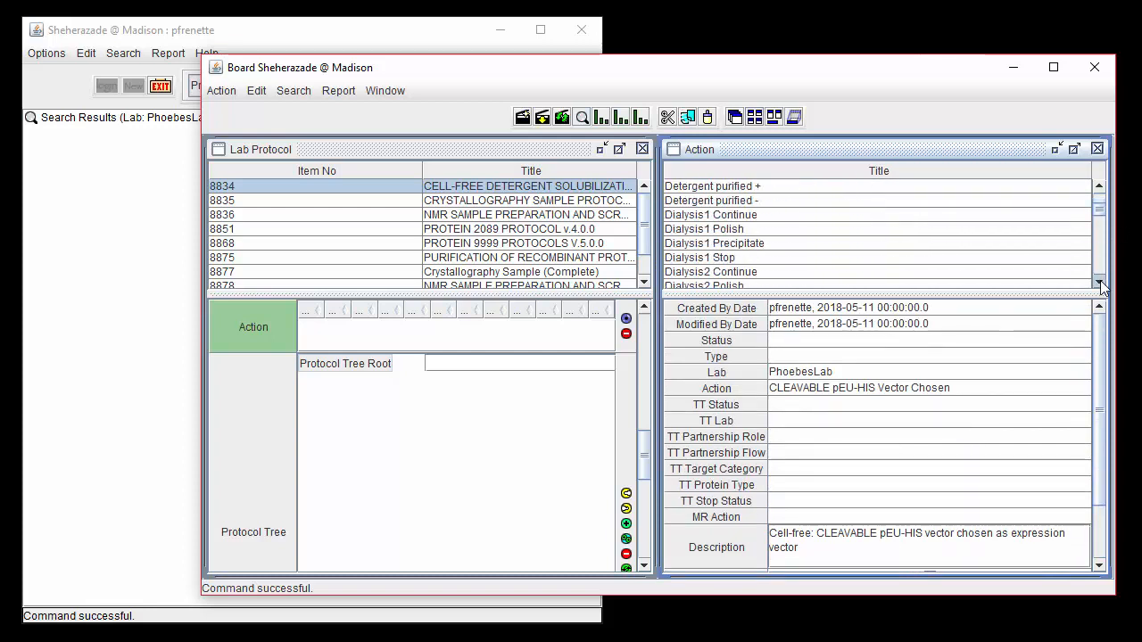
left_click_drag(1102, 214, 1103, 236)
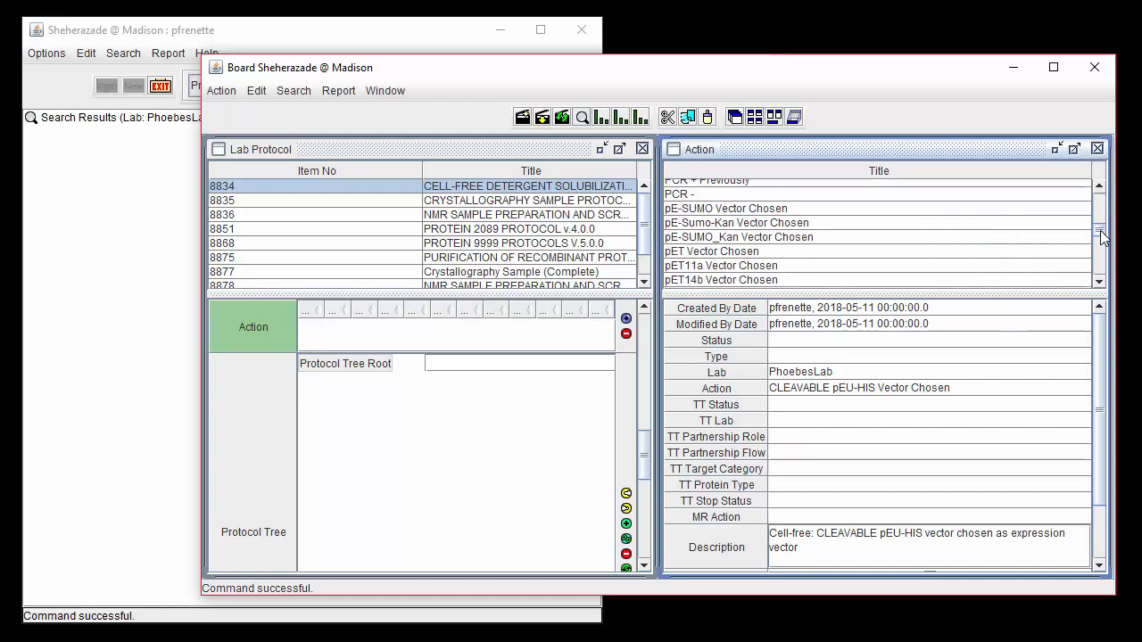
left_click(1099, 282)
left_click(1099, 283)
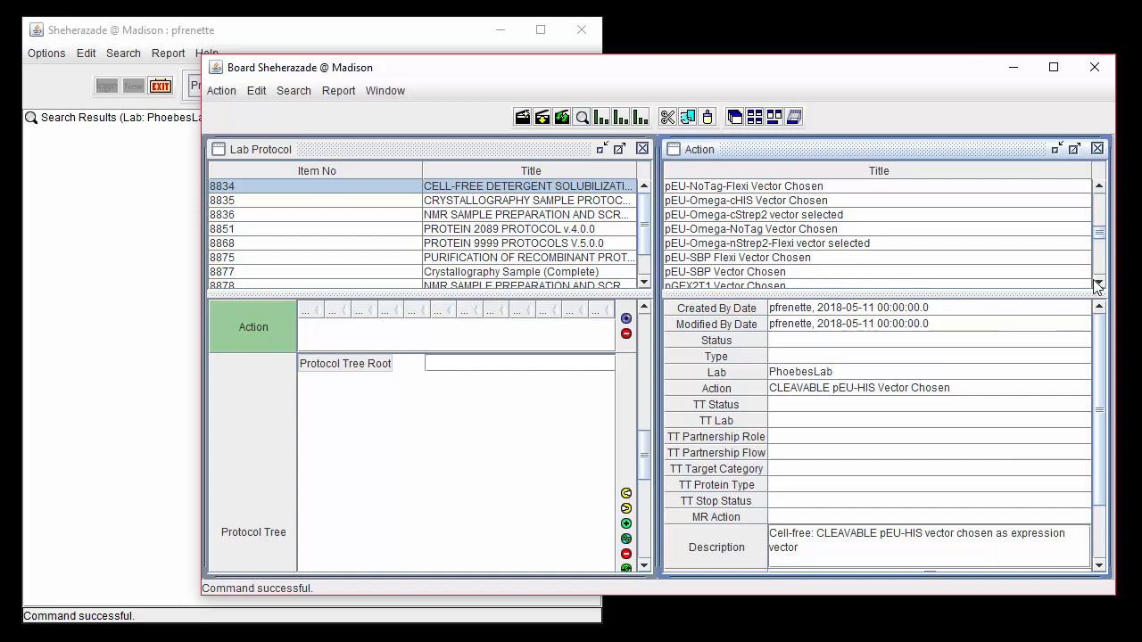
- Search the actions by owner again, restricting the action name to "memb"
left_click(308, 93)
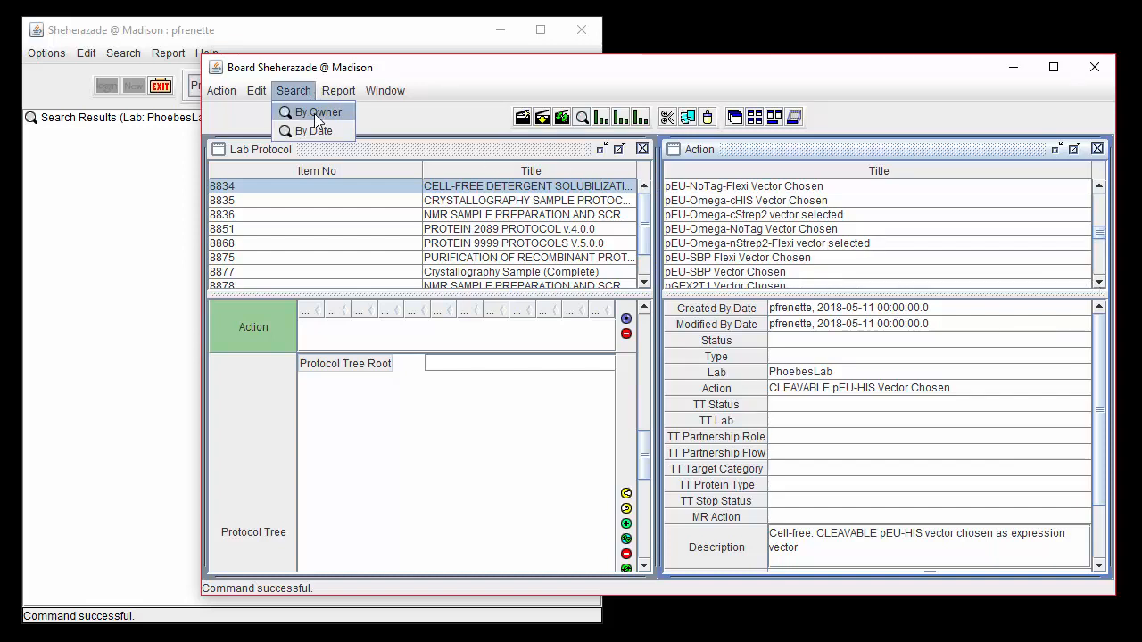
left_click(314, 113)
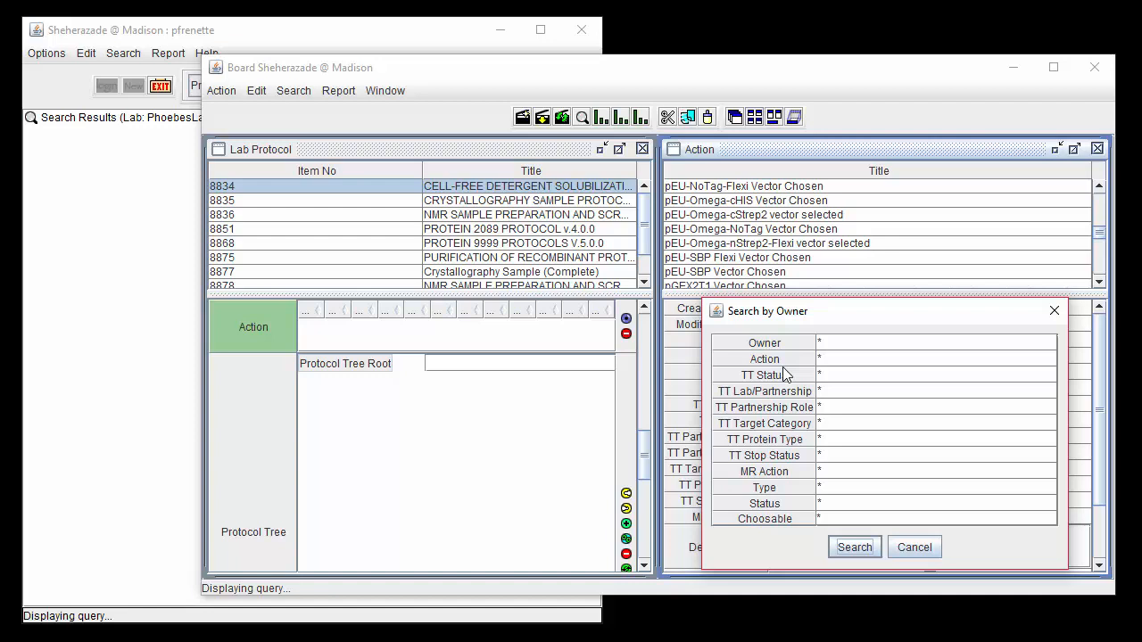
double_click(822, 358)
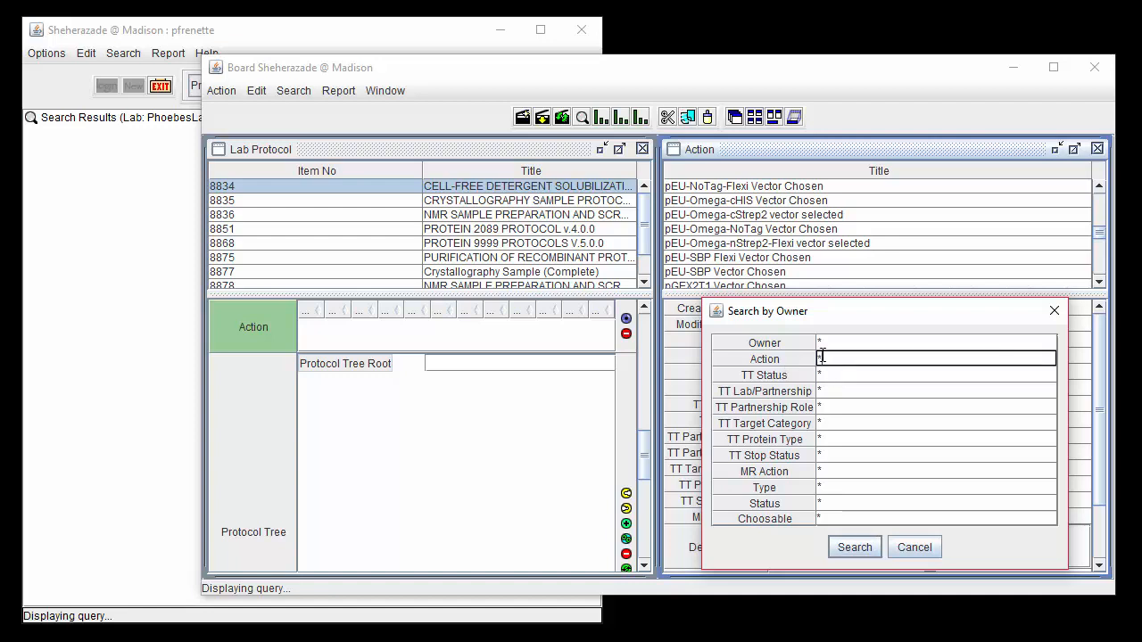
left_click(820, 358)
type("memb")
left_click(853, 546)
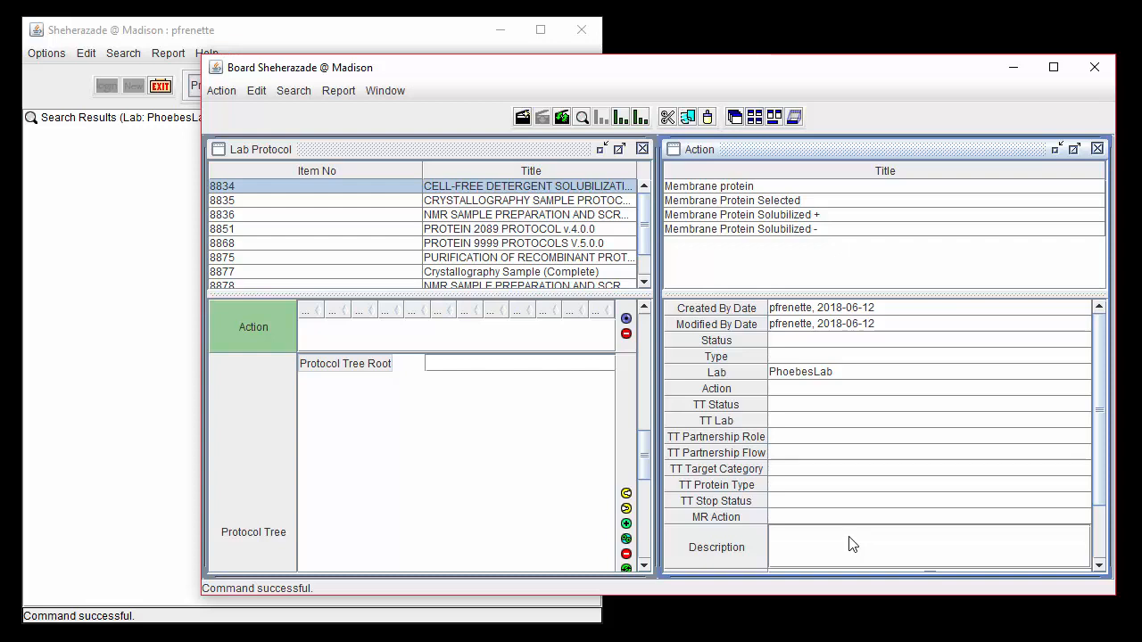
- Add the action Membrane Protein Solubilized + to the protocol's Action table and widen the table's action name column
left_click(814, 218)
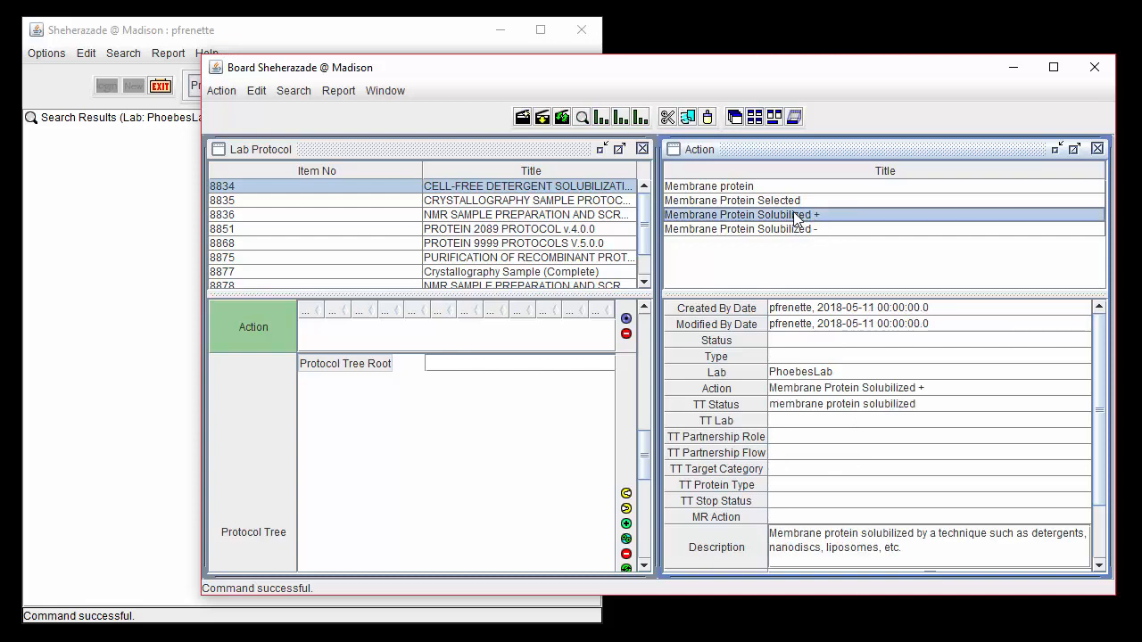
left_click_drag(797, 217, 558, 143)
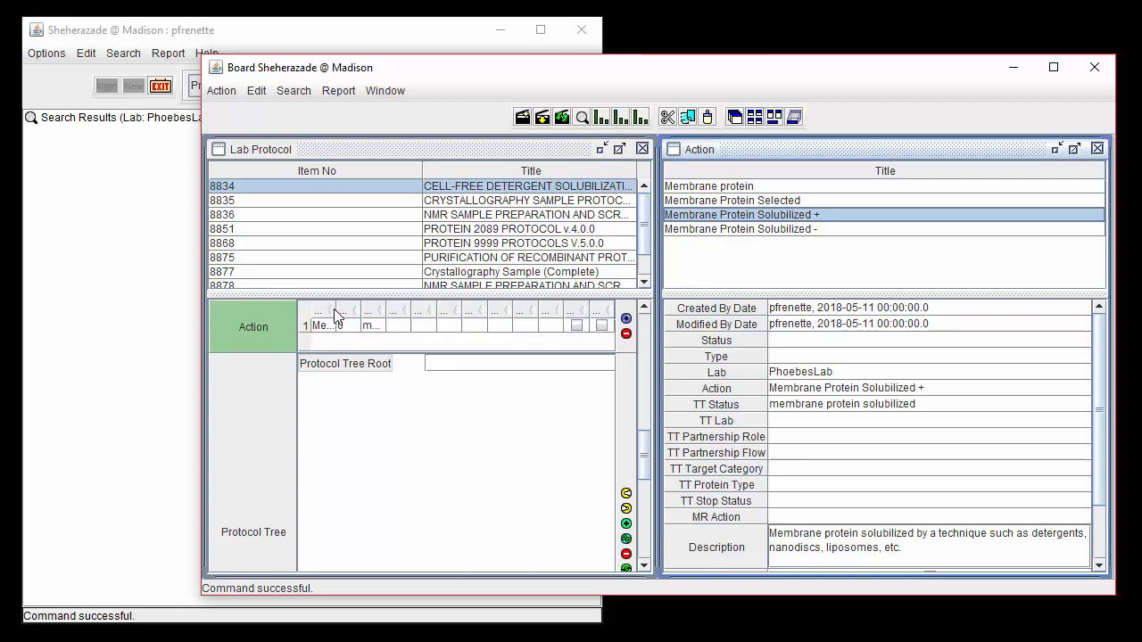
left_click_drag(335, 311, 467, 315)
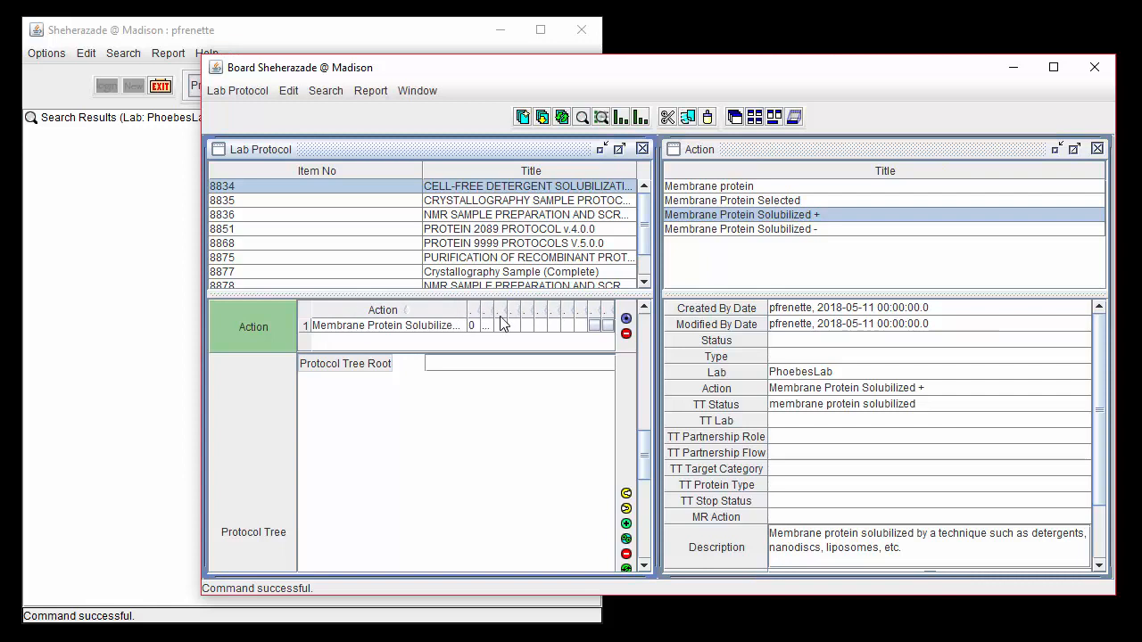
left_click(448, 332)
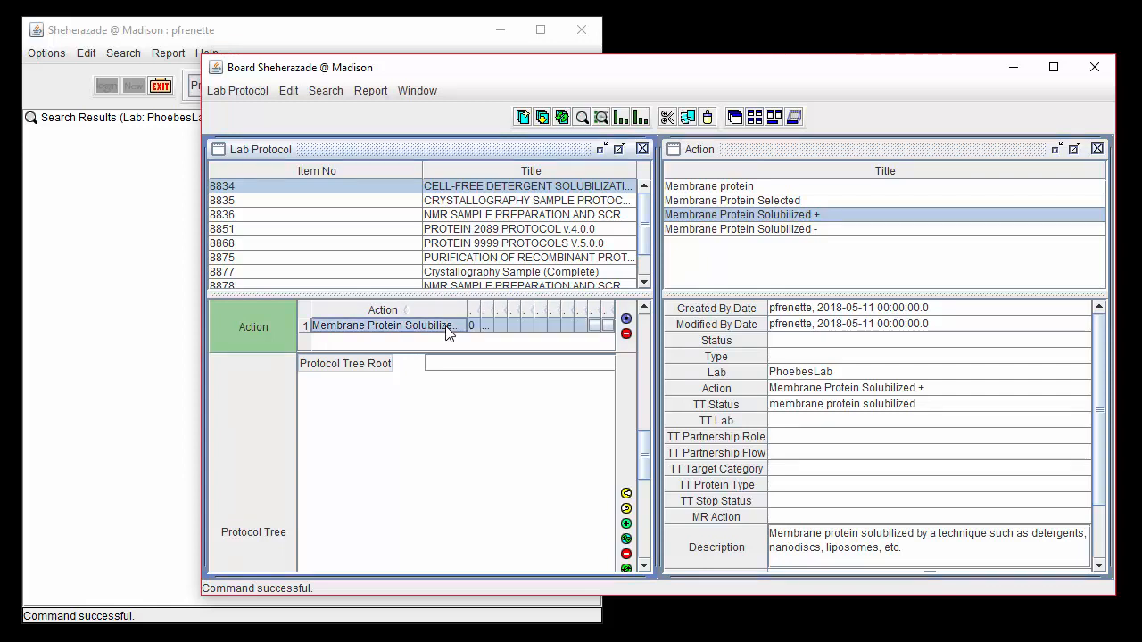
- Add the action Membrane Protein Solubilized - to the protocol's Action table as a second entry
left_click(755, 229)
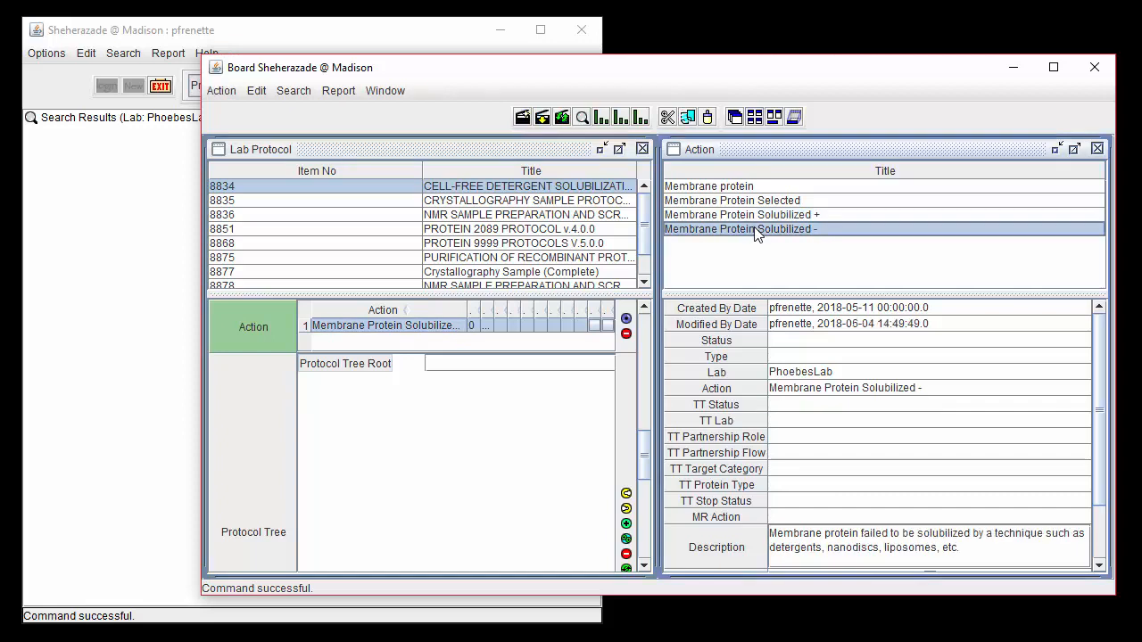
left_click_drag(755, 230, 528, 149)
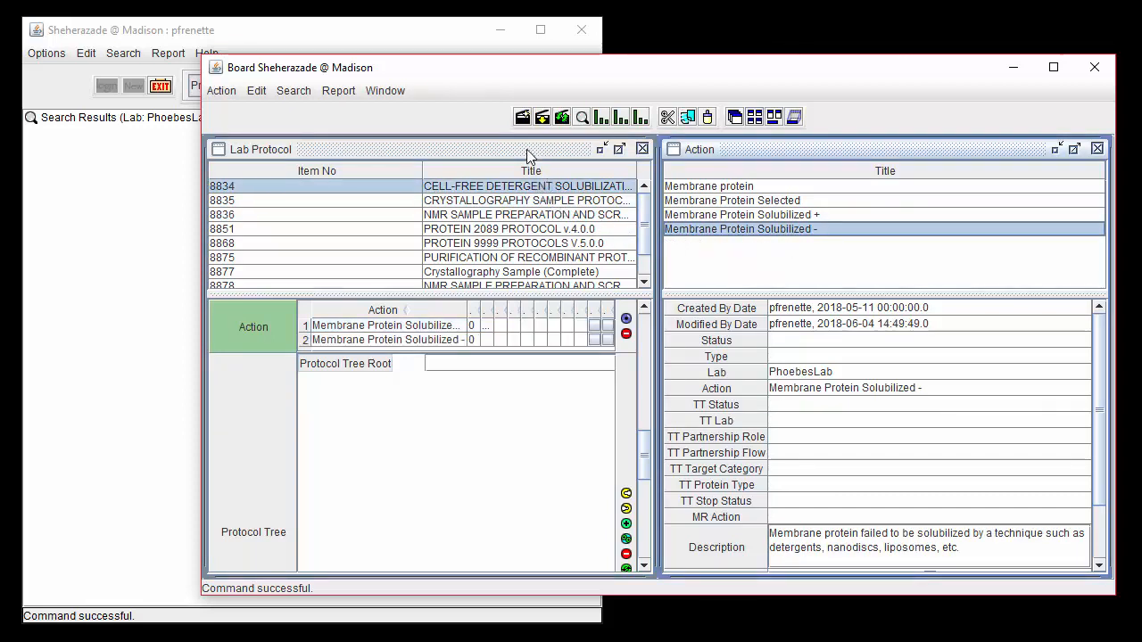
left_click(278, 313)
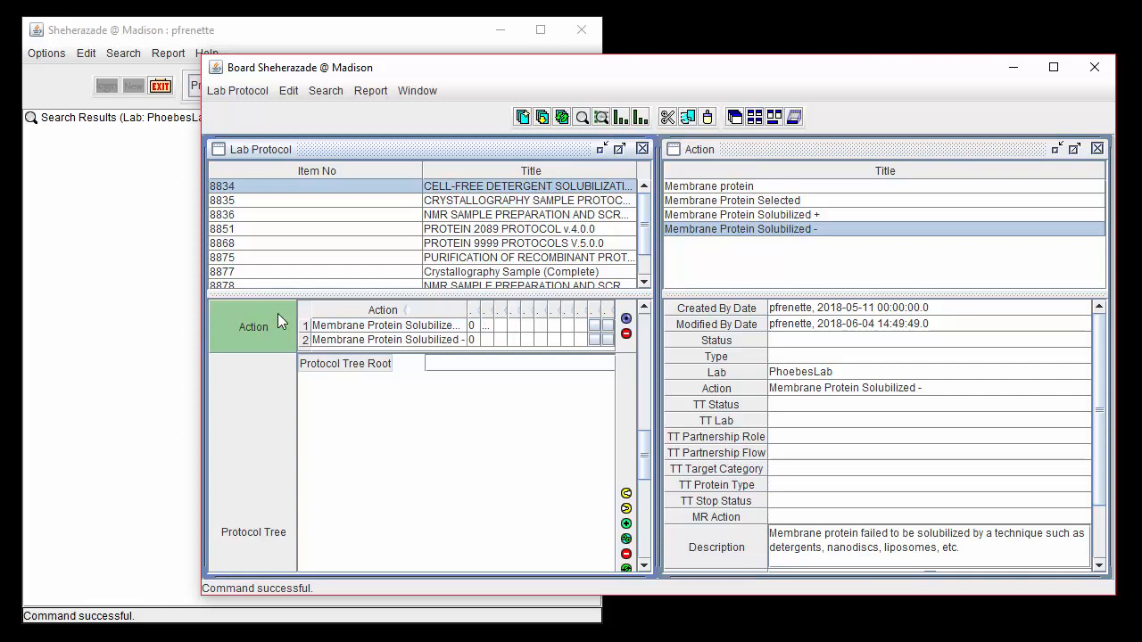
- Save the cell-free detergent solubilization lab protocol and open its first attached action, Membrane Protein Solubilized +, for viewing
left_click(250, 93)
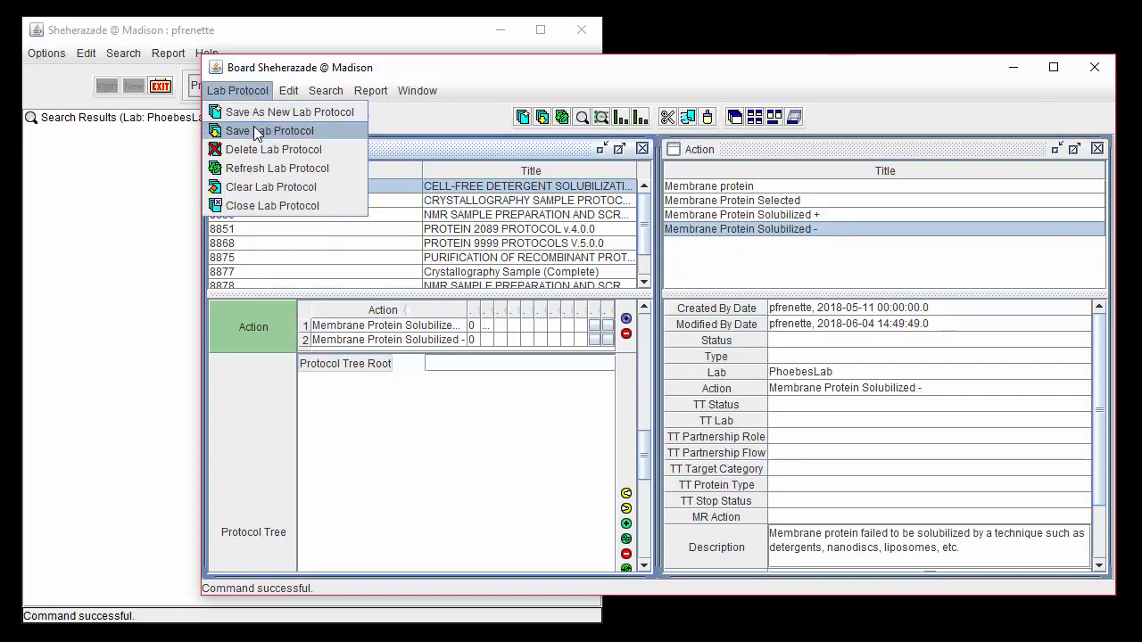
left_click(257, 131)
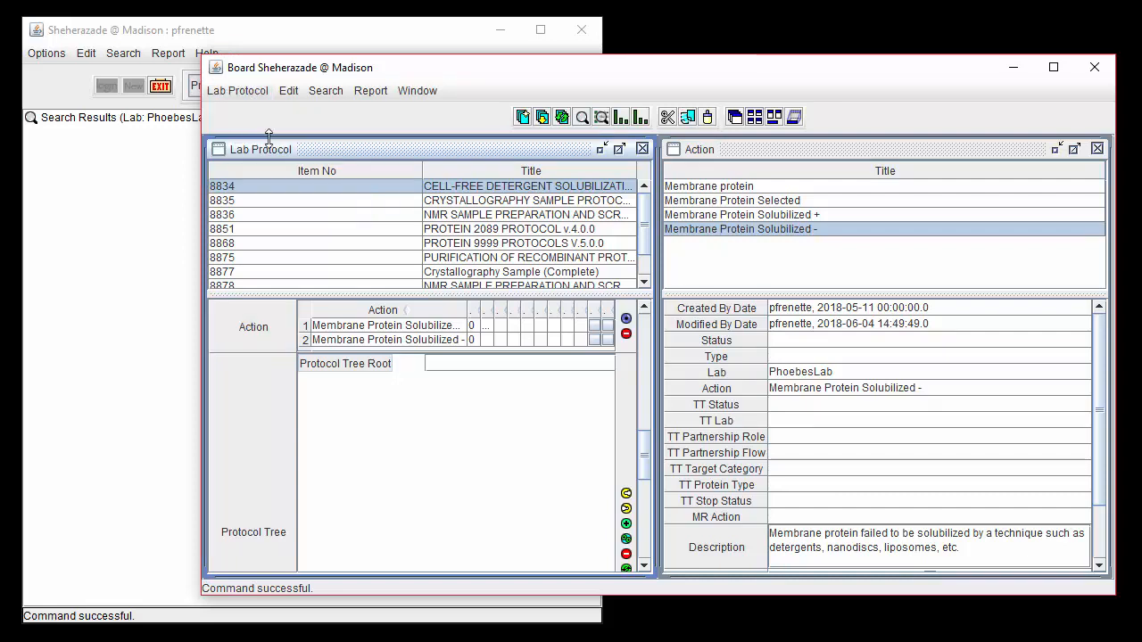
left_click(406, 325)
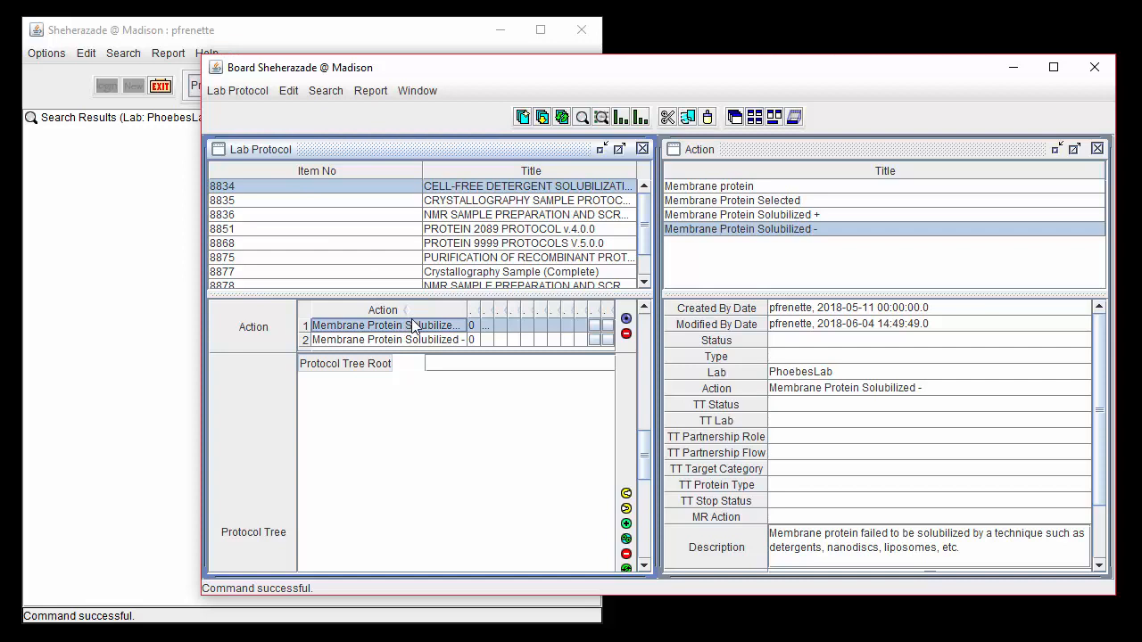
left_click(626, 319)
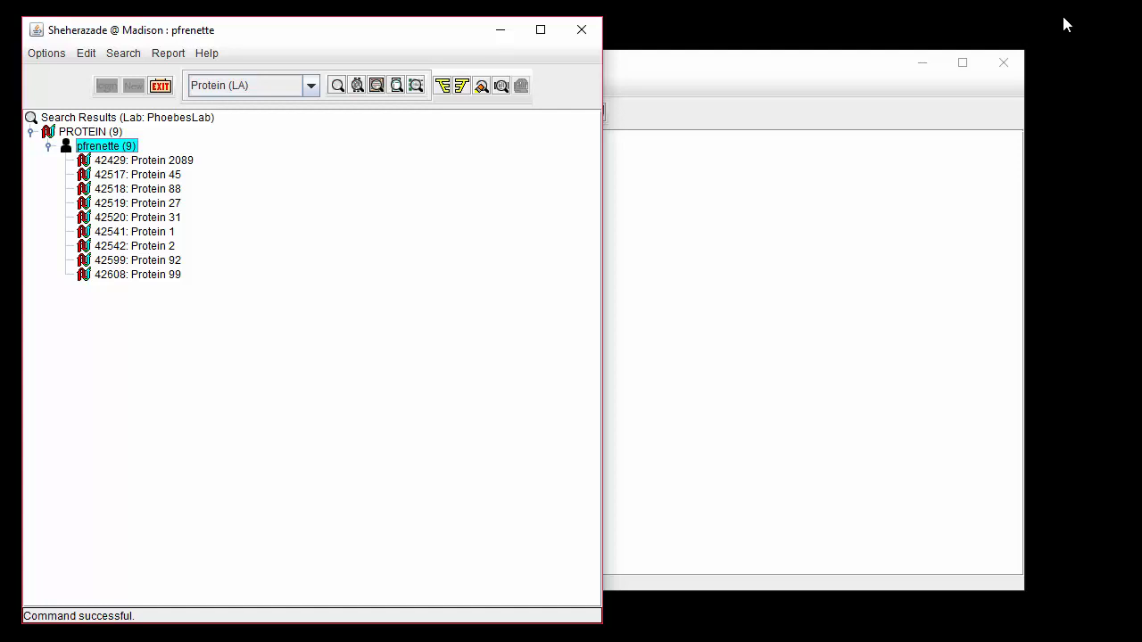
- Open the record of Protein 99 with database number 42608, enlarge it to fill the board, and check its lab protocol
left_click(172, 276)
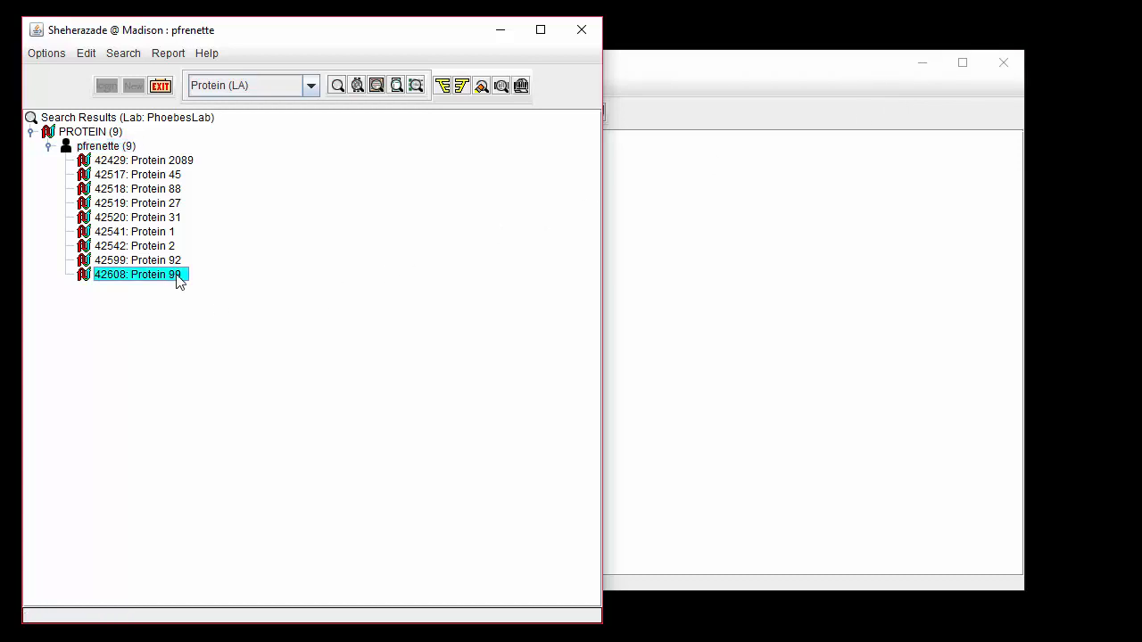
double_click(178, 277)
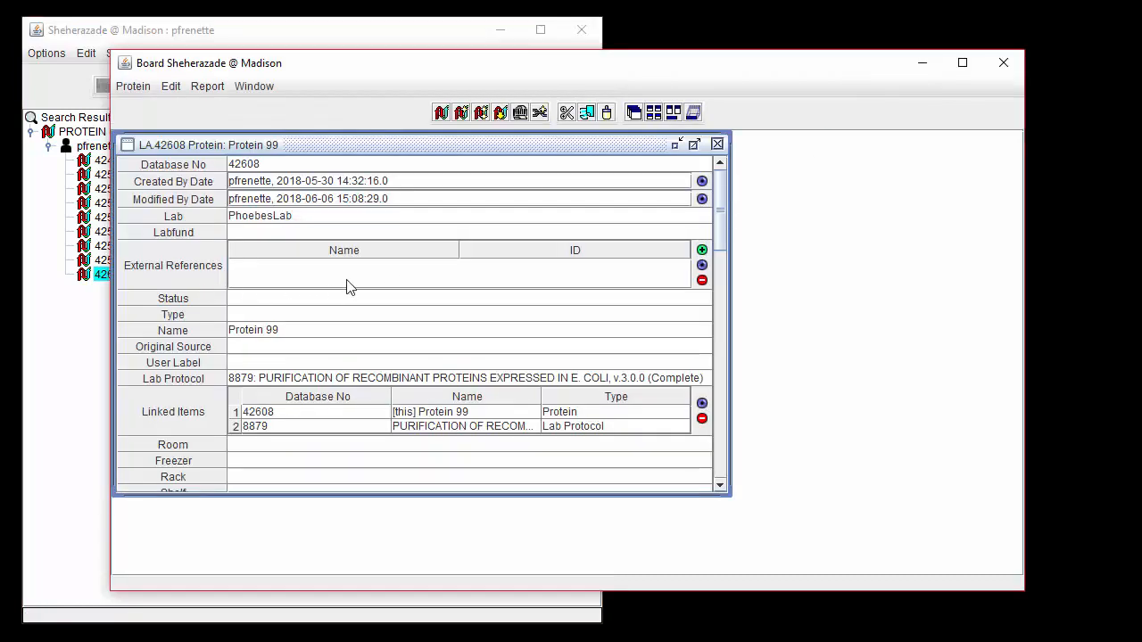
left_click(694, 143)
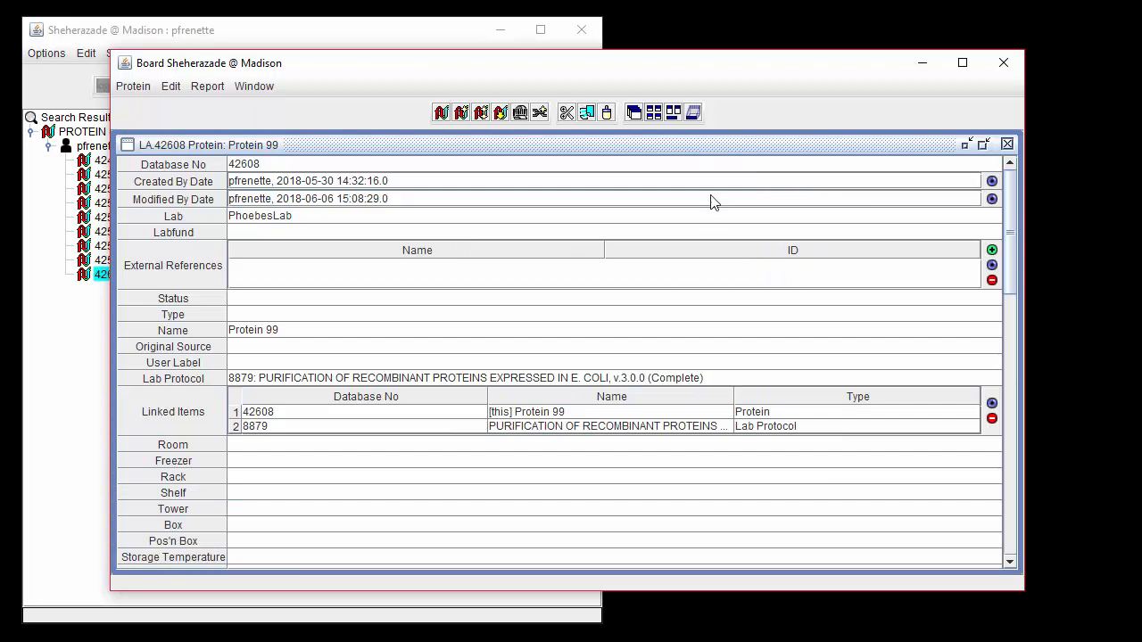
left_click(239, 381)
left_click(239, 381)
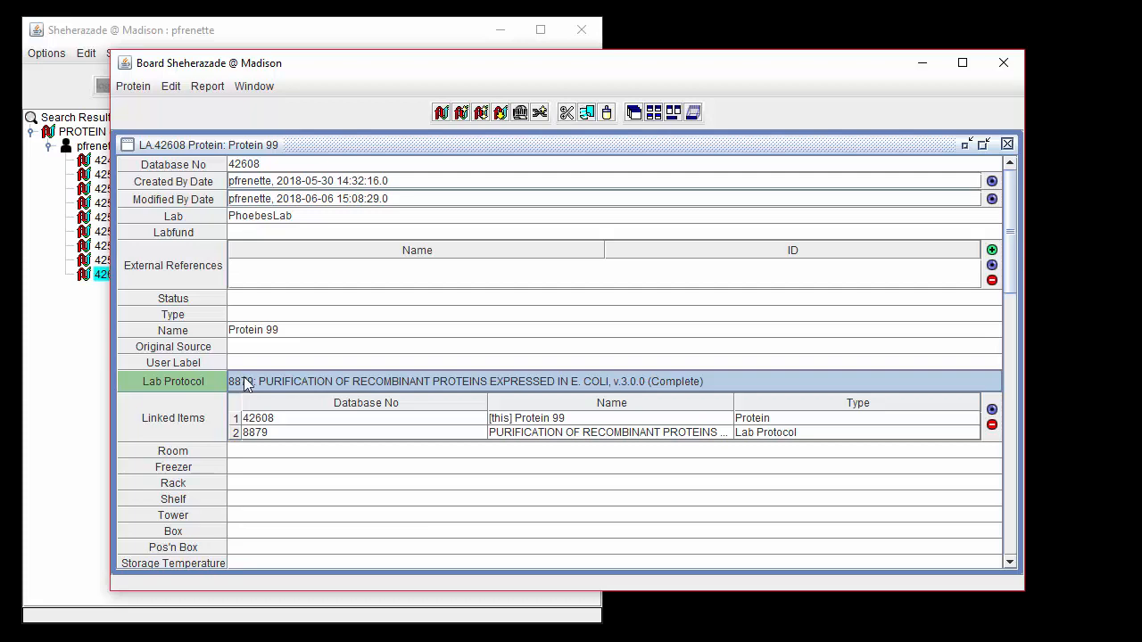
- Review the actions recorded for Protein 99, going through its Actions table from From Cell Growth to the last entry
scroll(1007, 567, "down", 10)
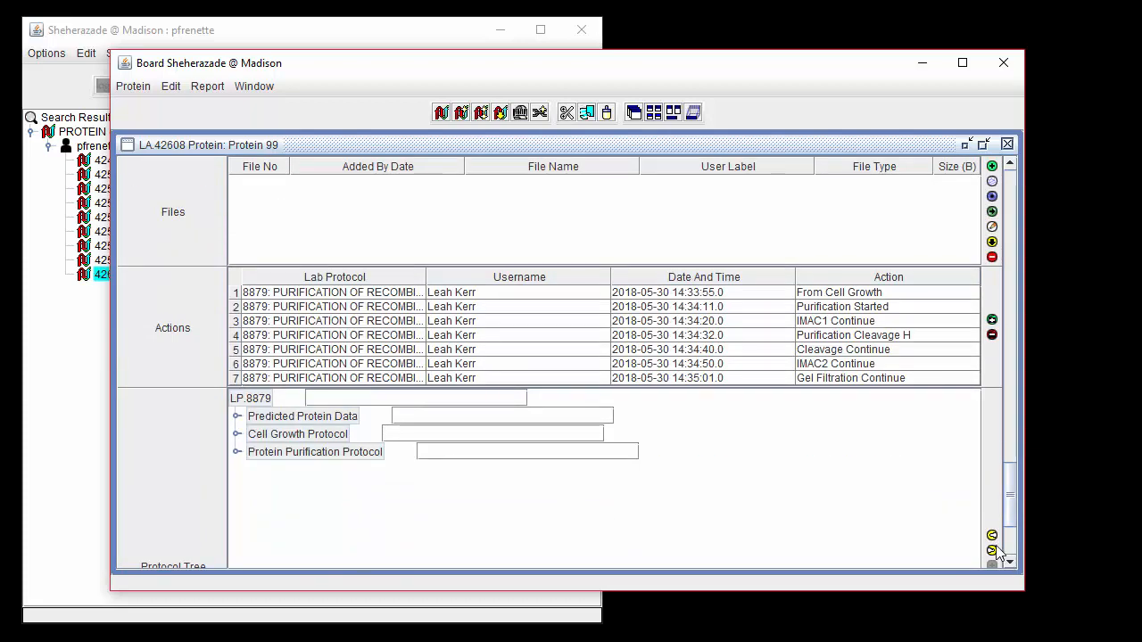
left_click(831, 298)
key("Down")
key("Down")
key("Down")
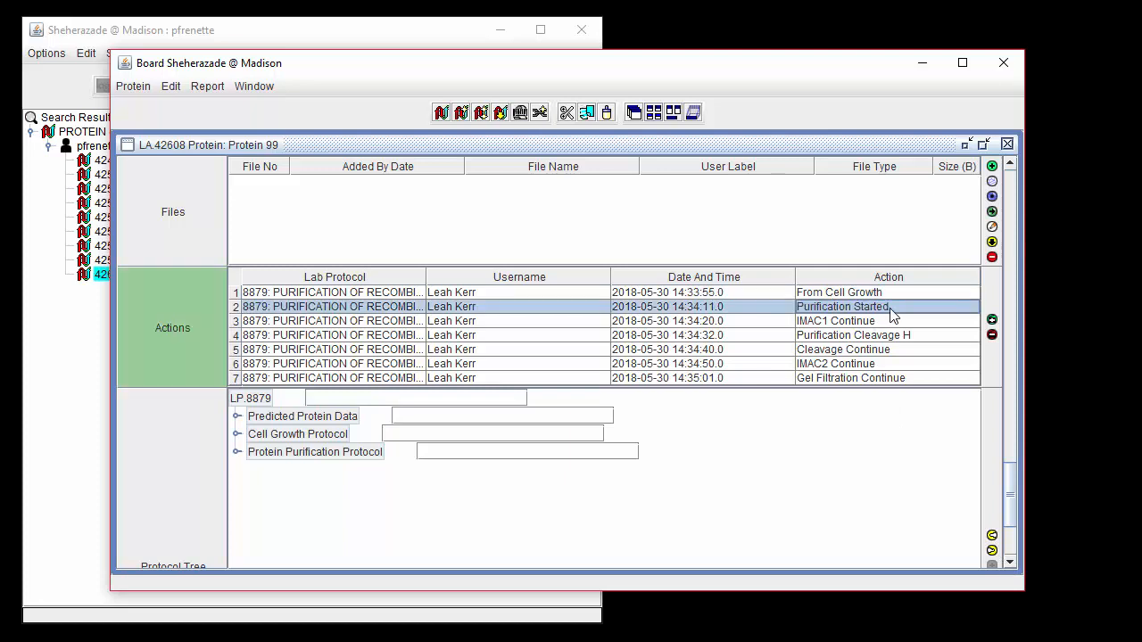
key("Down")
key("Down")
key("Down")
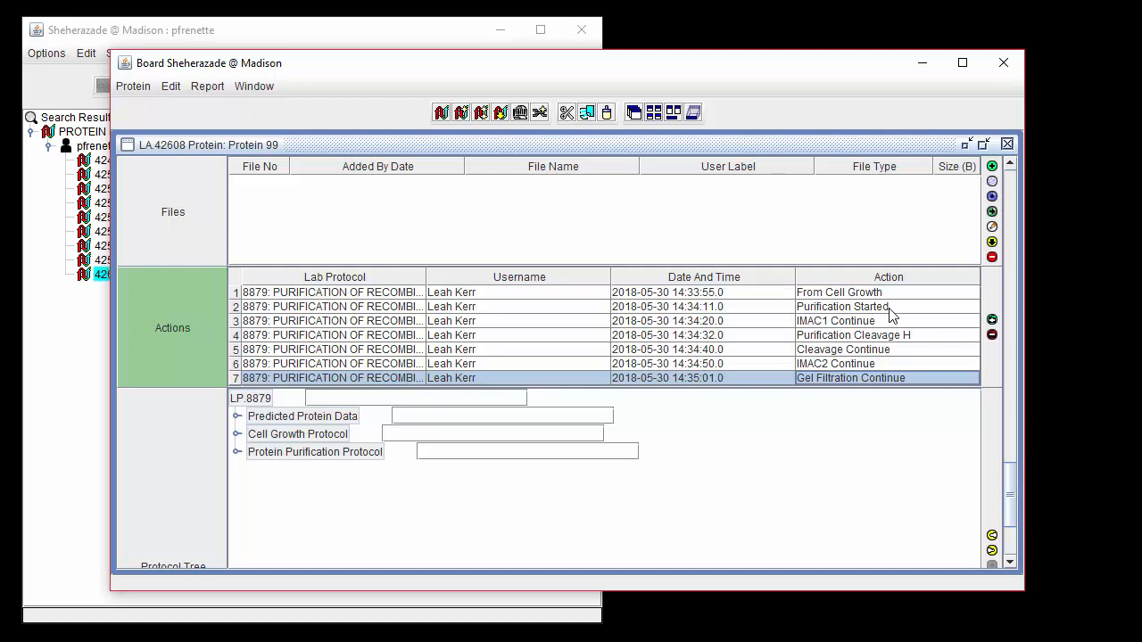
- Add the action Purification Completed to Protein 99's Actions table directly after Gel Filtration Continue
left_click(992, 321)
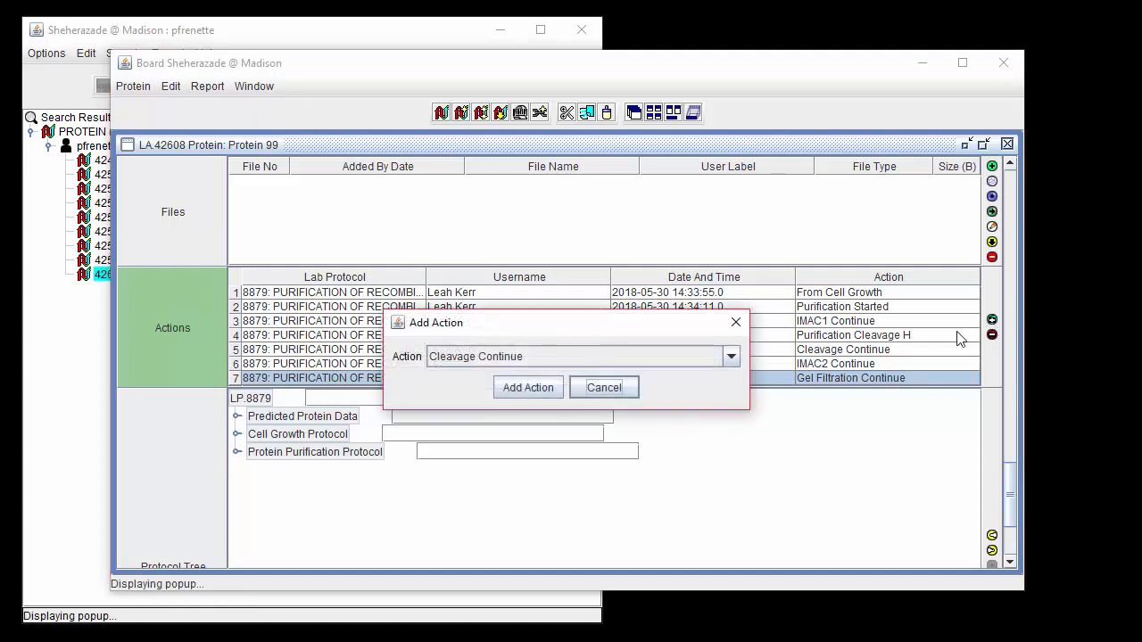
left_click(731, 358)
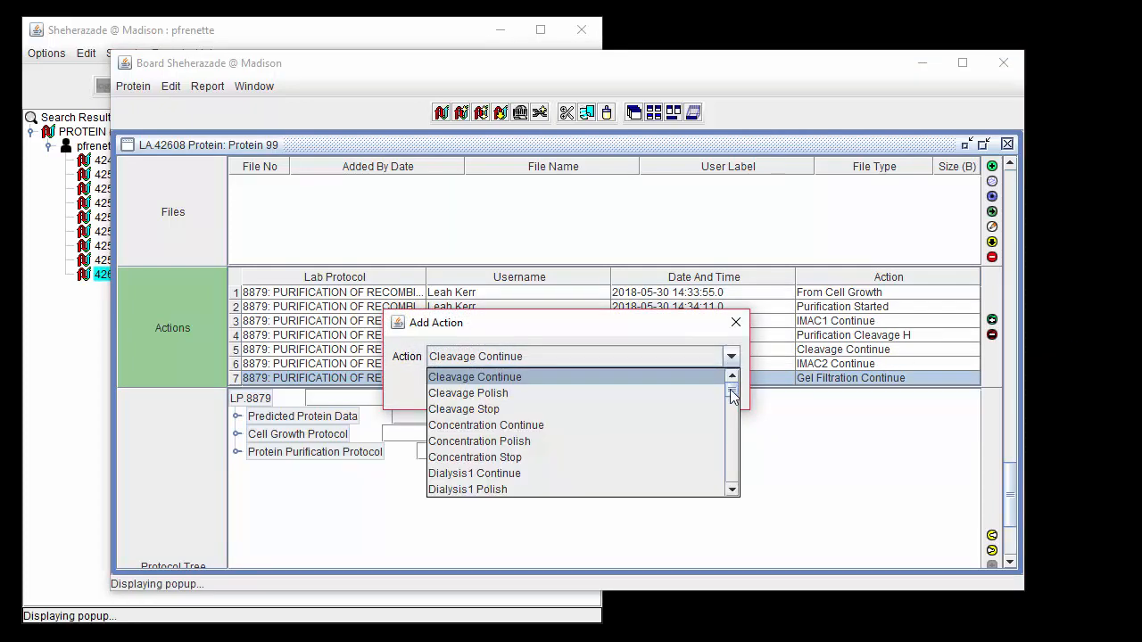
left_click_drag(729, 390, 734, 453)
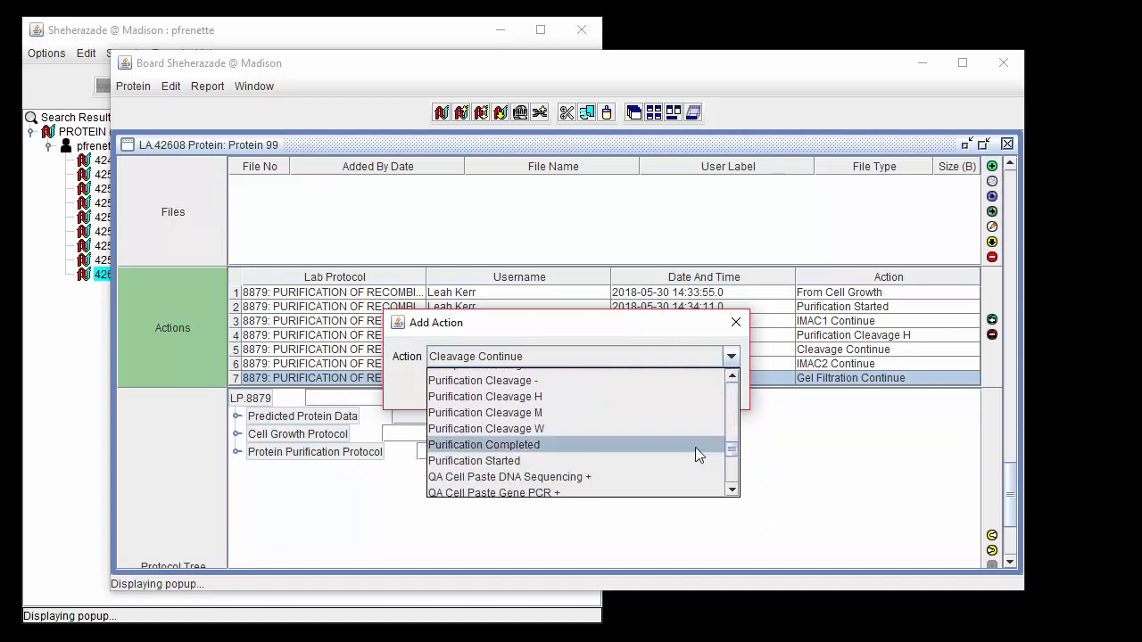
left_click(695, 446)
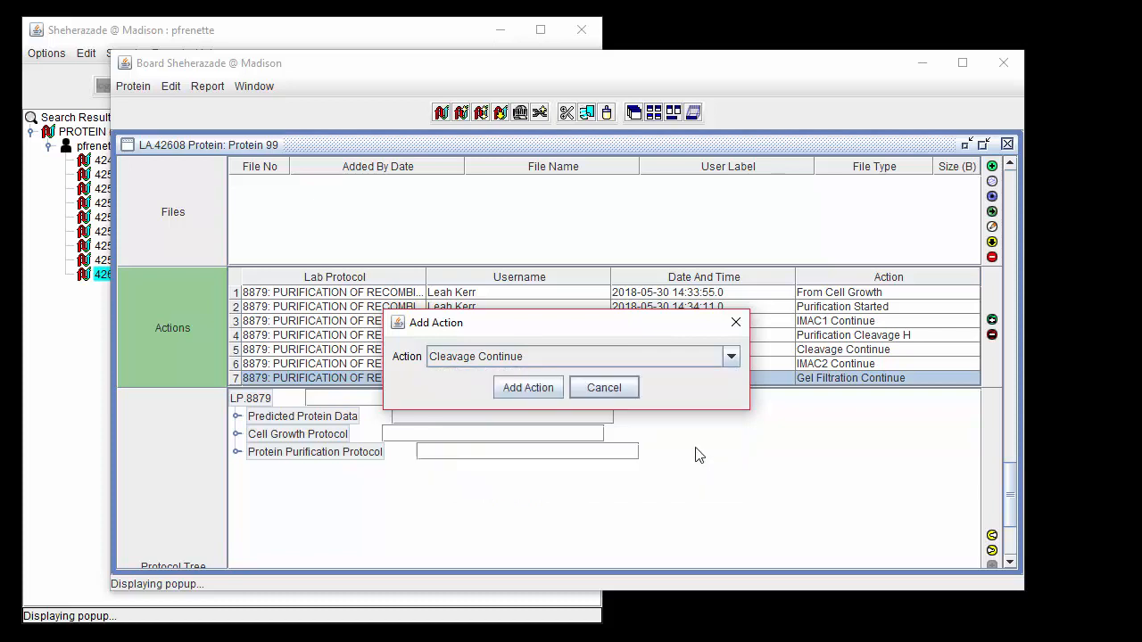
left_click(535, 396)
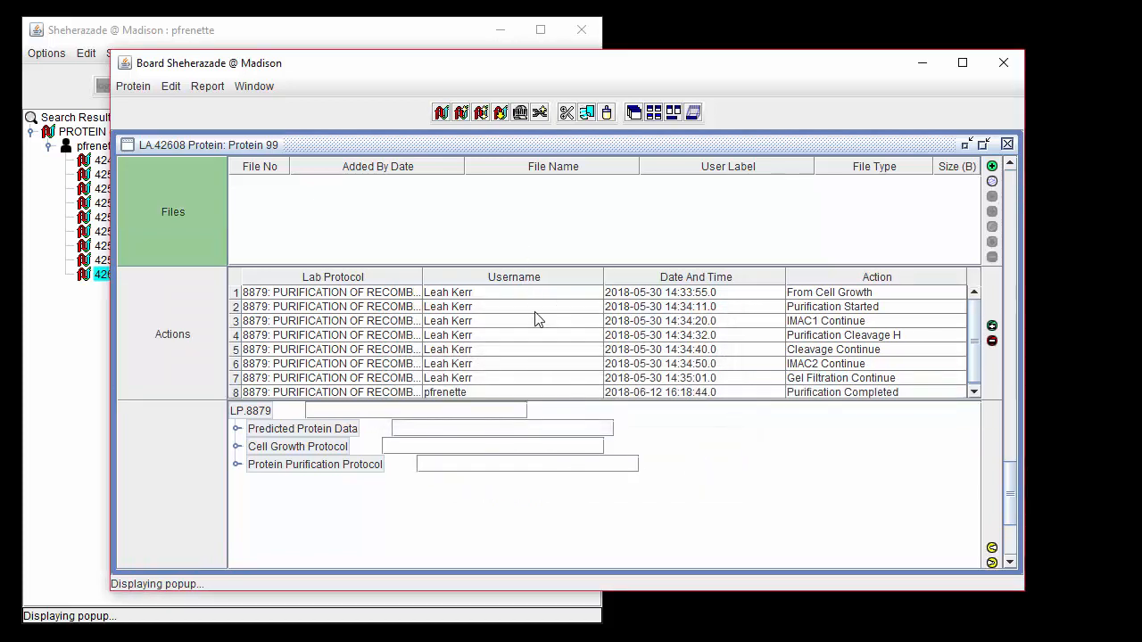
- Remove the last action, Purification Completed, from Protein 99's Actions table and confirm the removal
left_click(553, 393)
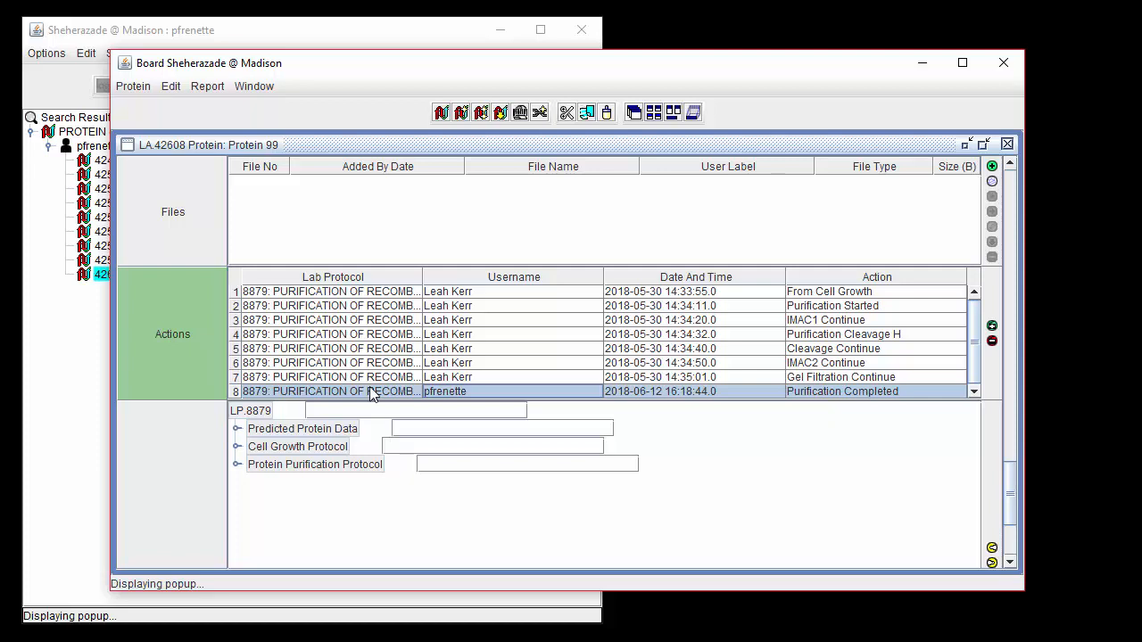
left_click(991, 342)
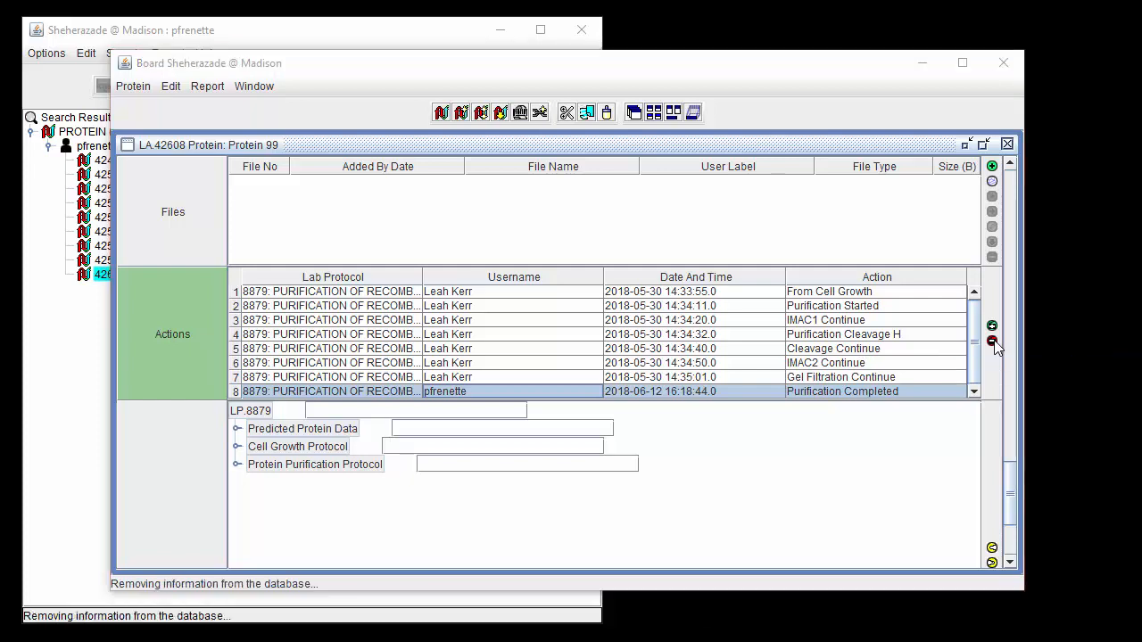
left_click(583, 360)
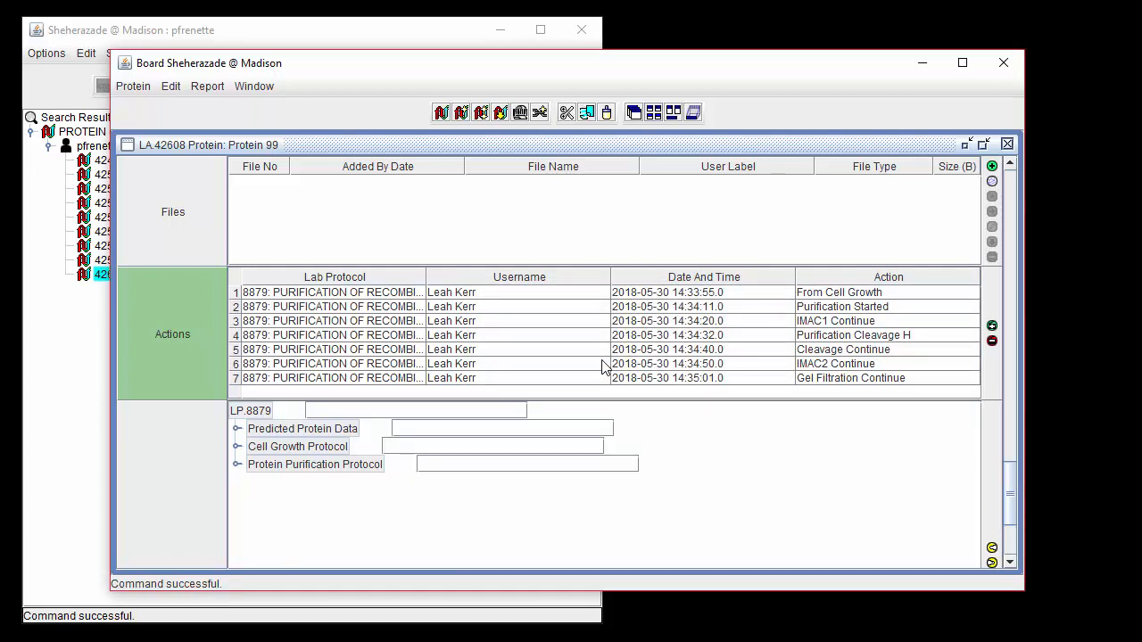
- Try to remove the Gel Filtration Continue action from Protein 99's Actions table
left_click(676, 380)
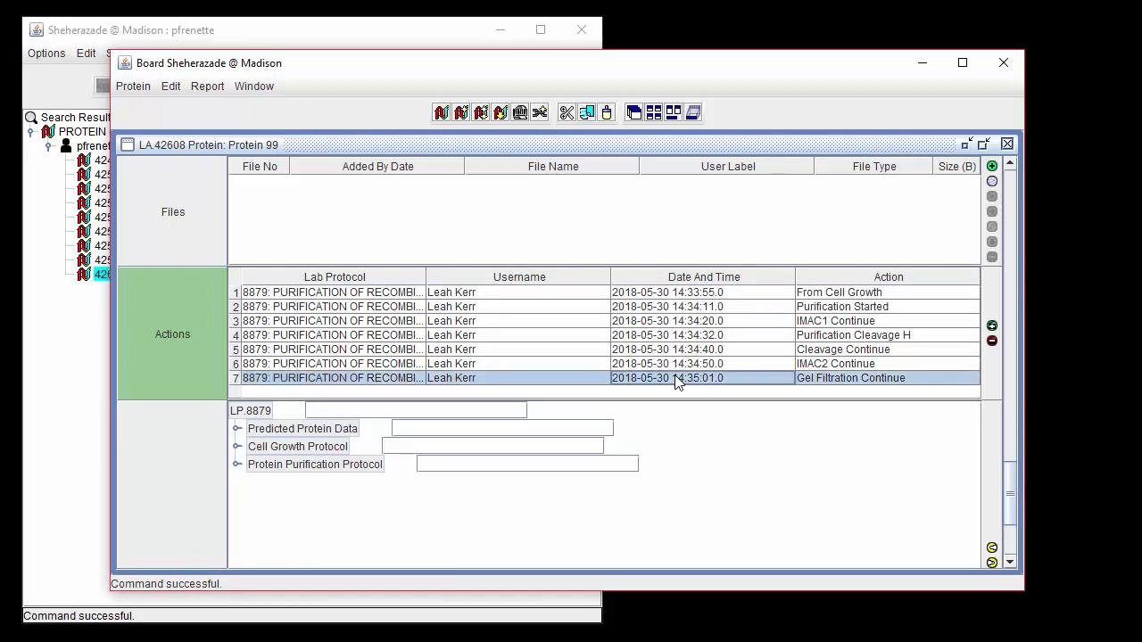
left_click(993, 342)
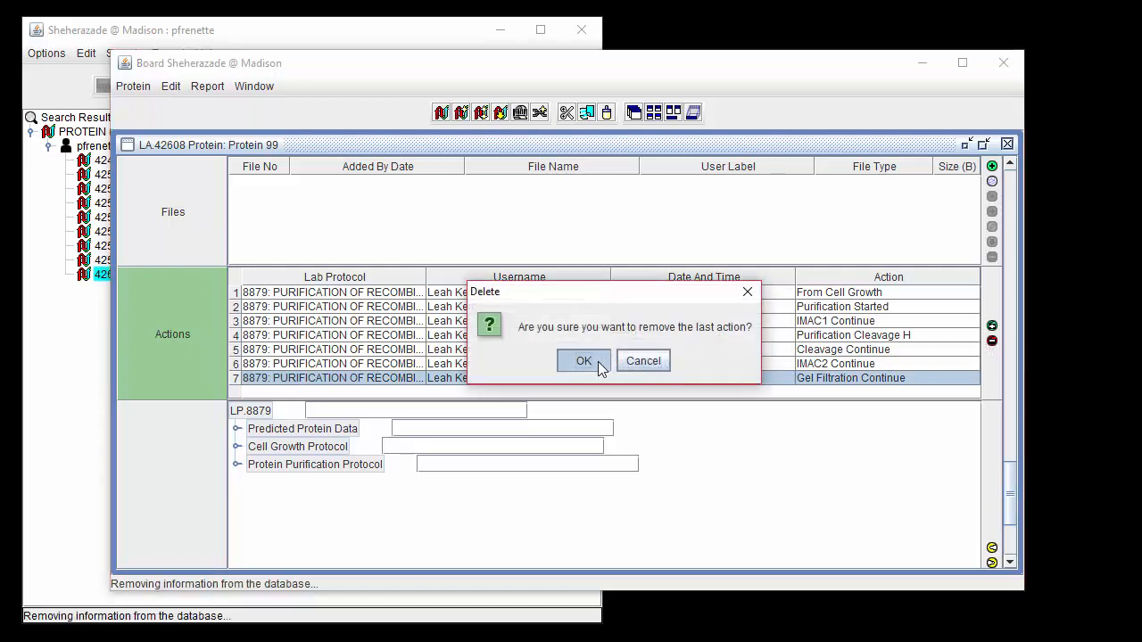
left_click(598, 365)
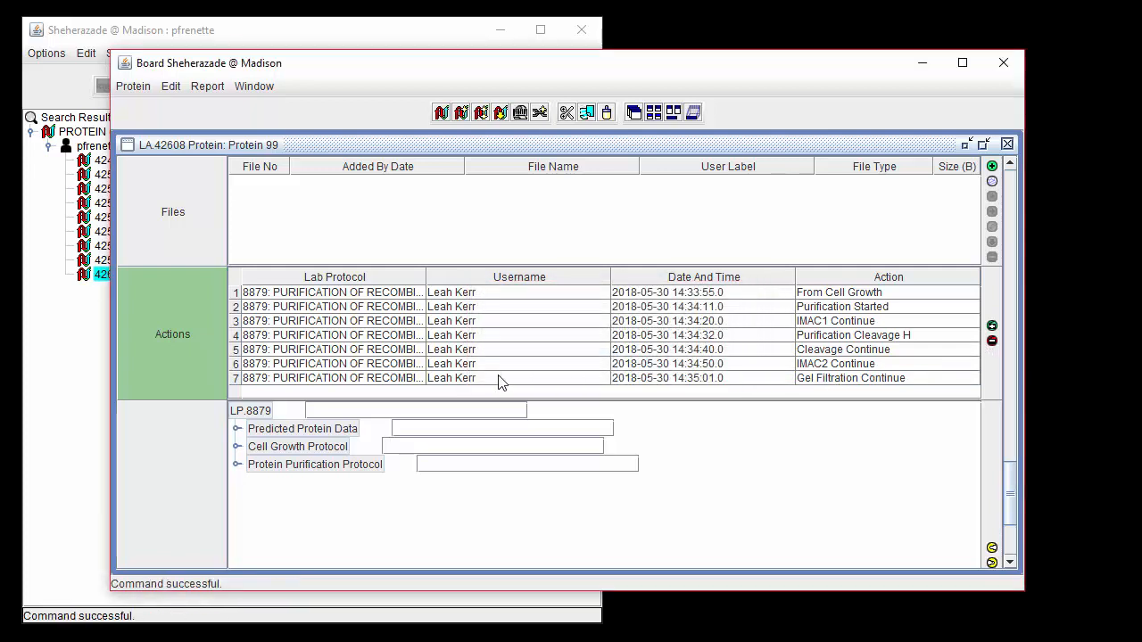
- Add the action Polishing Concentration Stop to Protein 99's Actions table
left_click(992, 326)
left_click(731, 357)
scroll(725, 437, "down", 3)
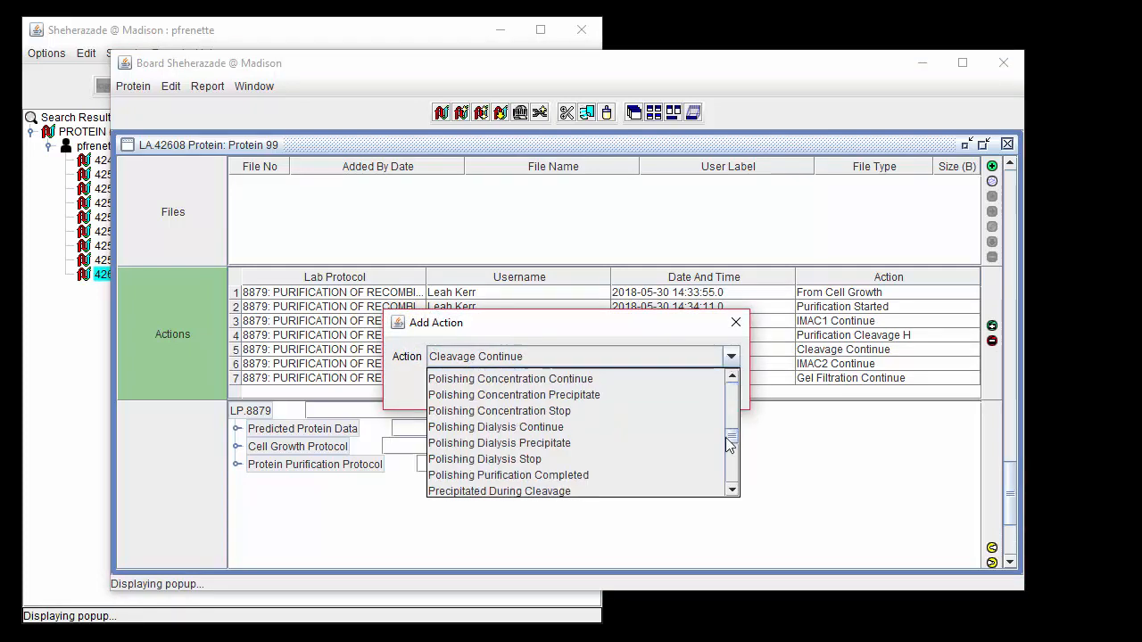
left_click(687, 411)
left_click(523, 387)
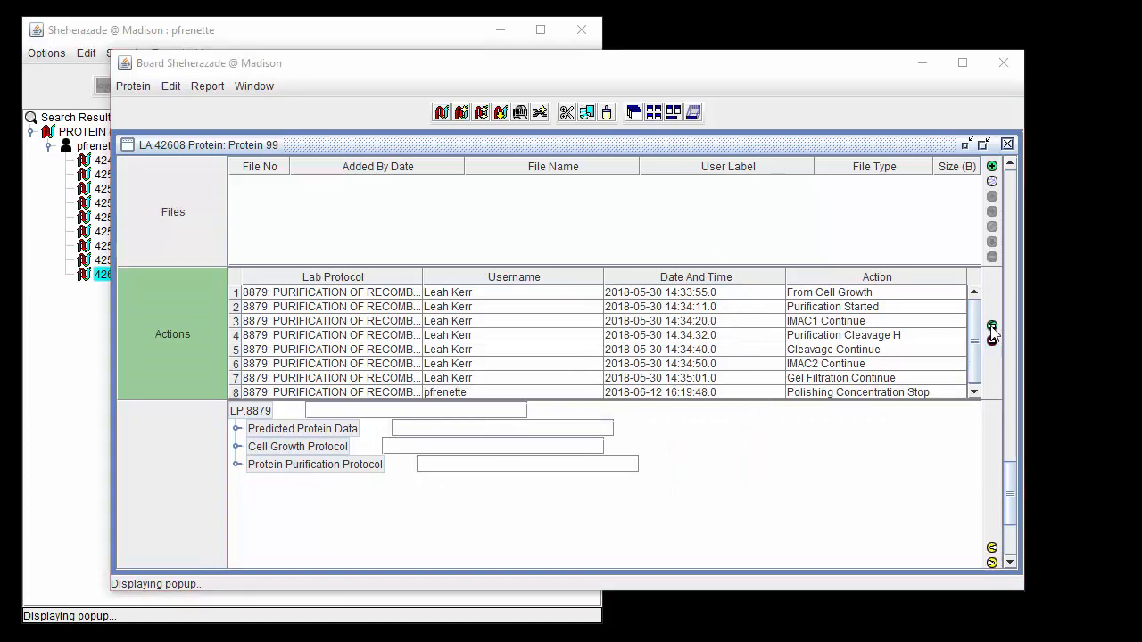
- Add the action Purification Completed after Polishing Concentration Stop in Protein 99's Actions table, and check the newest entries
left_click(992, 327)
left_click(729, 356)
left_click_drag(731, 420, 733, 459)
left_click(499, 475)
left_click(536, 390)
left_click(974, 503)
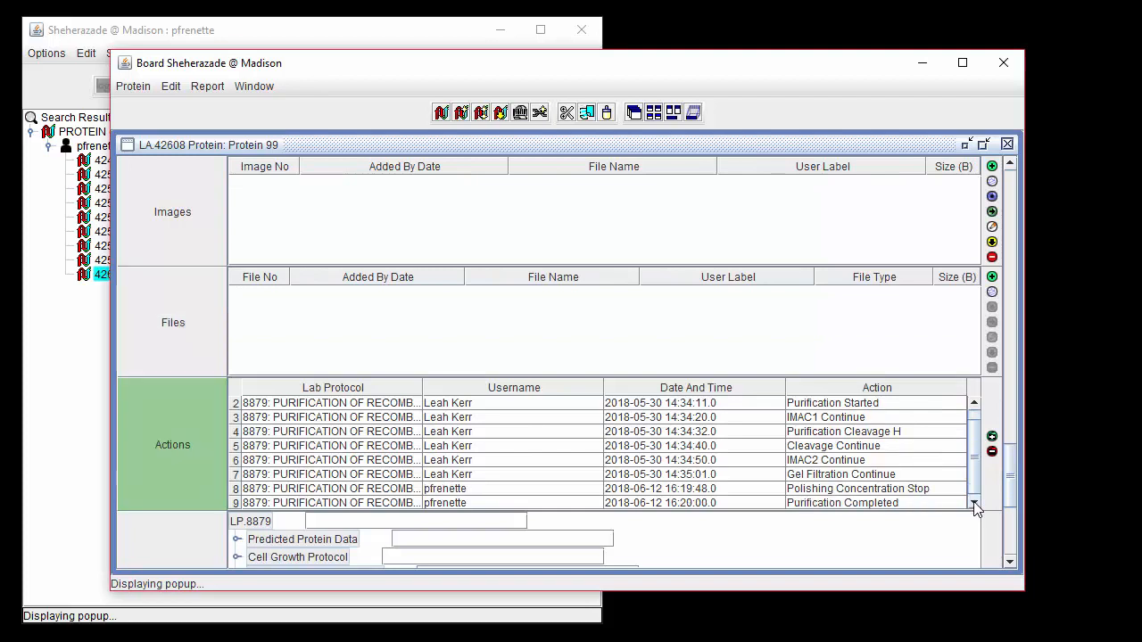
left_click(896, 500)
left_click(892, 487)
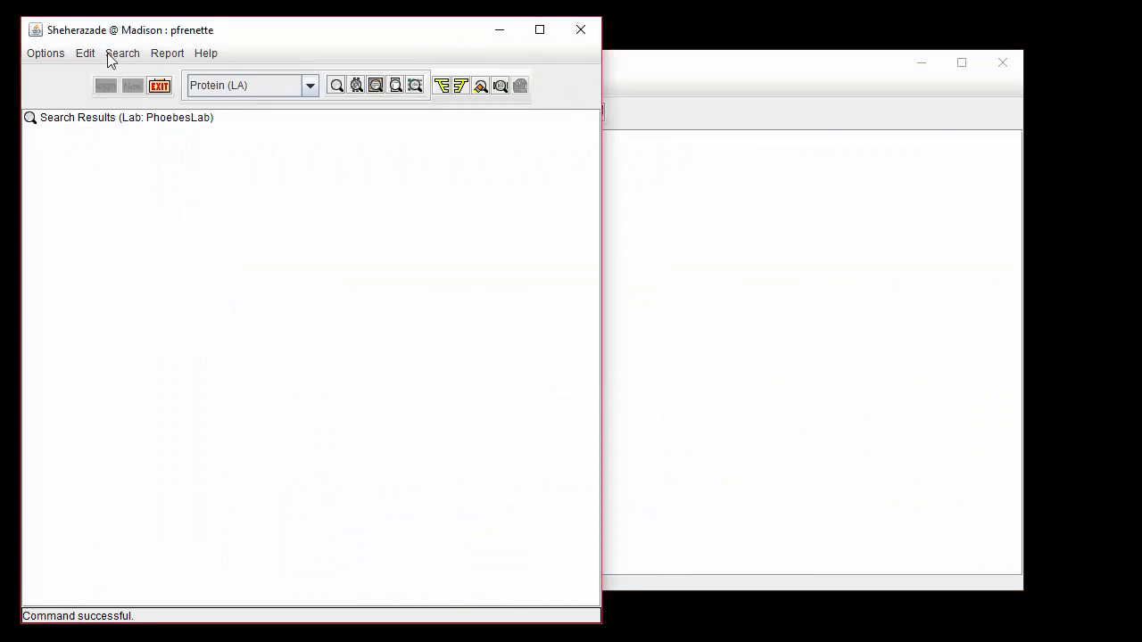
- Start a protein search by action, restrict the action lab protocol to 8834: CELL-FREE DETERGENT SOLUBILIZATION, and check which actions it offers
left_click(111, 55)
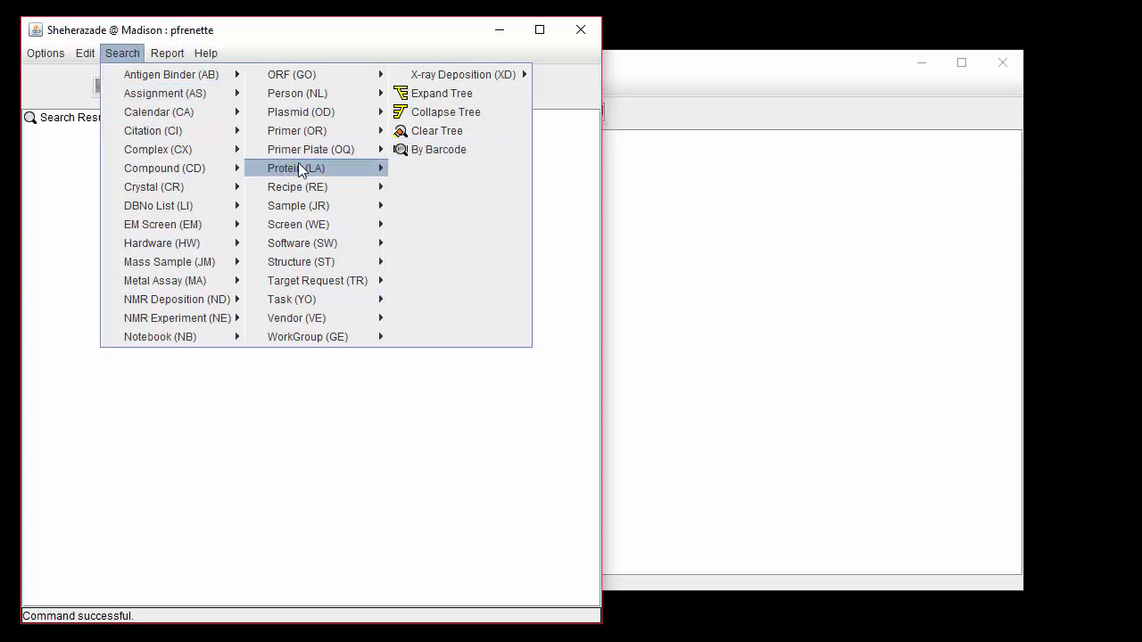
mouse_move(300, 169)
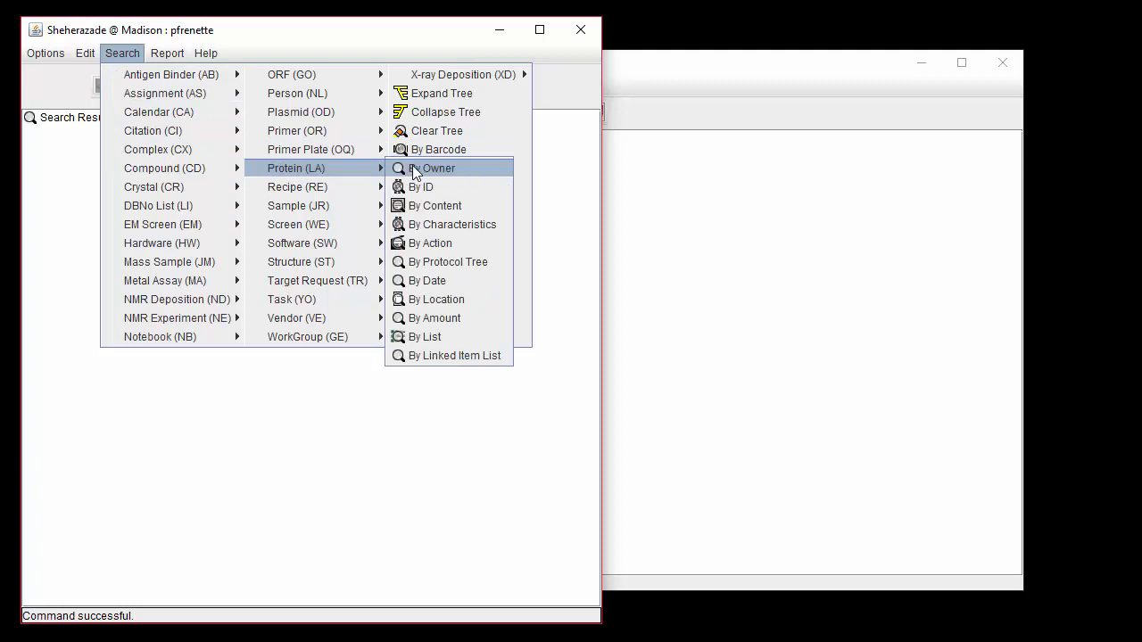
left_click(454, 243)
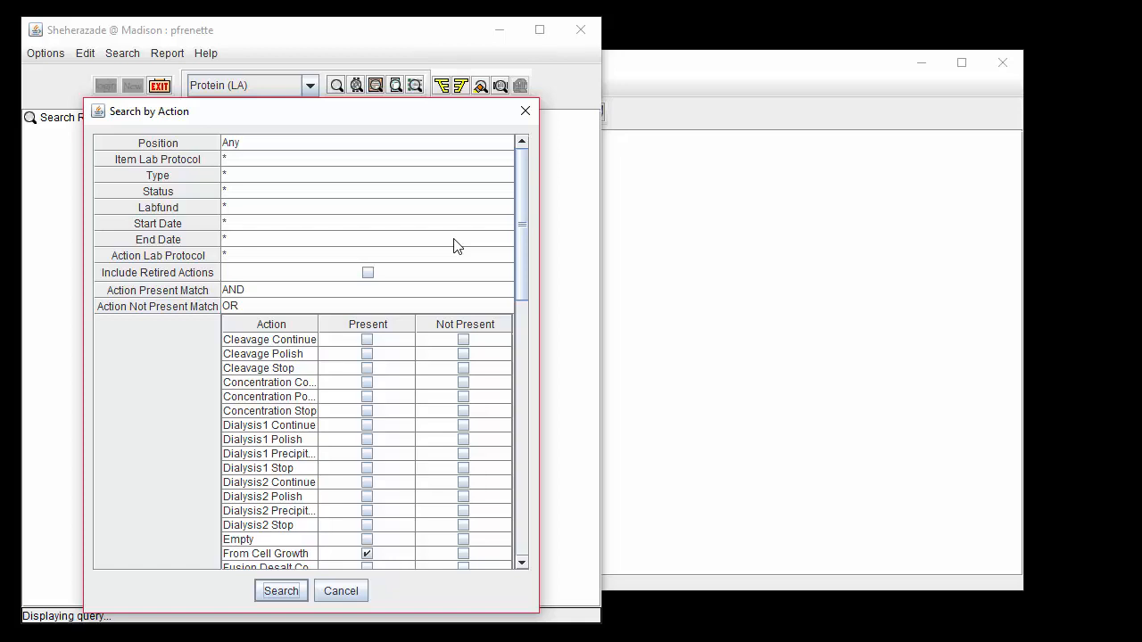
left_click(452, 254)
left_click(452, 288)
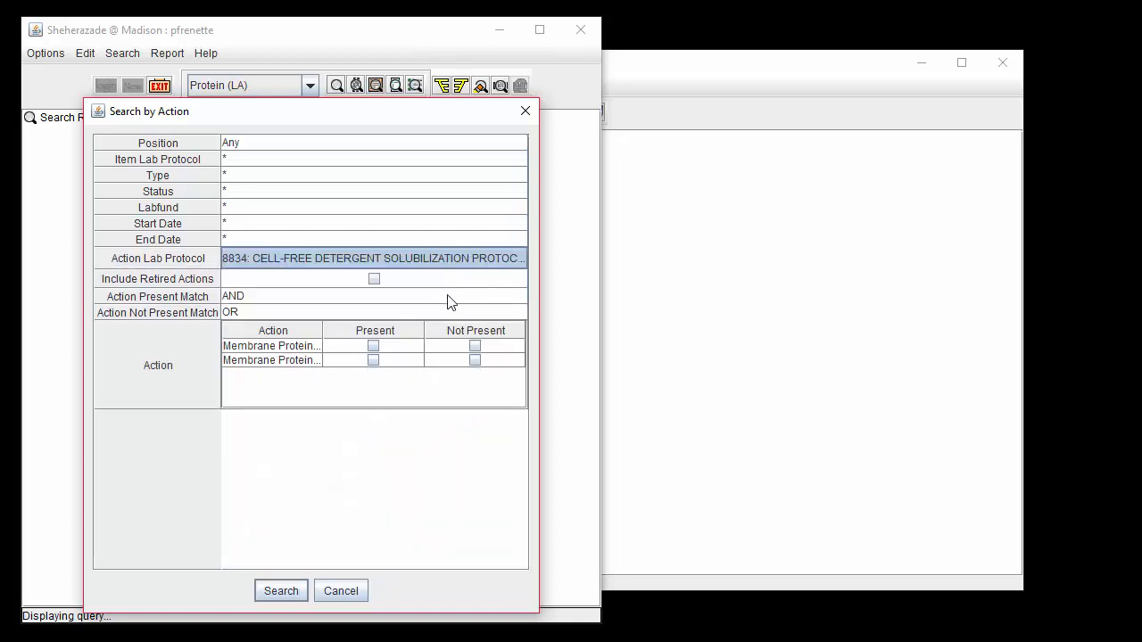
left_click(272, 356)
left_click(272, 360)
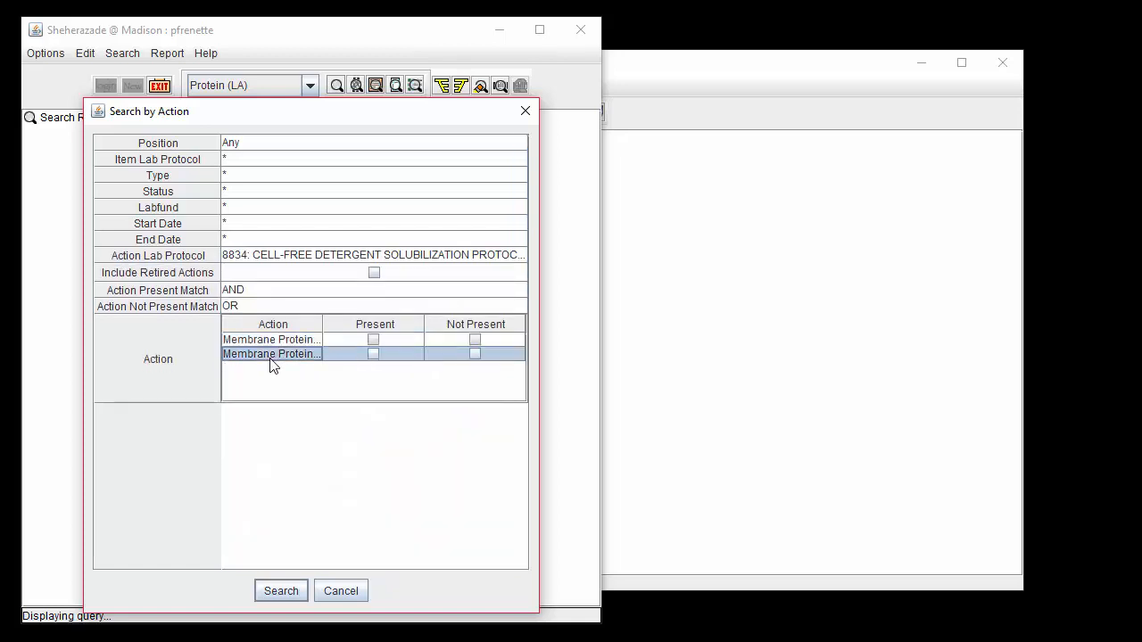
- Reset the action lab protocol to * and search for proteins where the action From Cell Growth is present
left_click(294, 258)
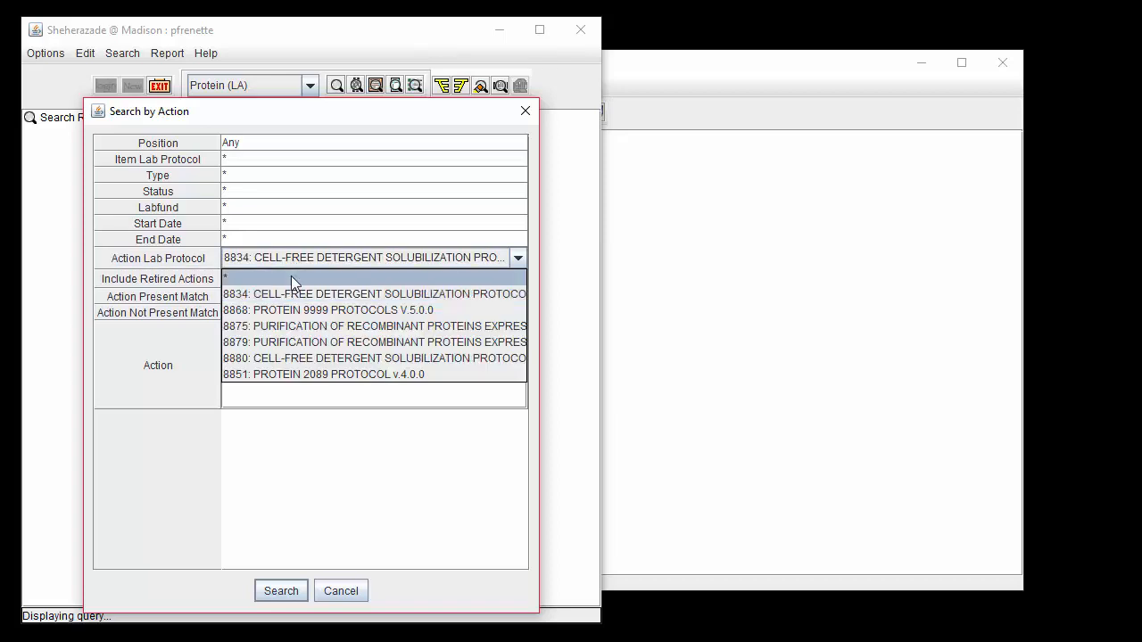
left_click(290, 278)
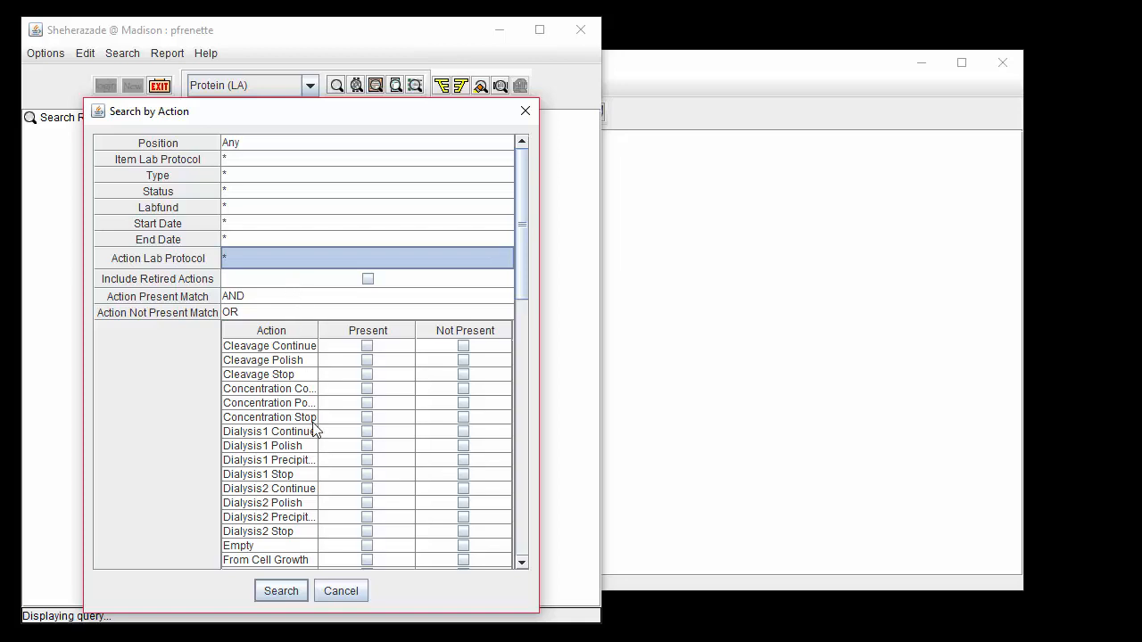
scroll(378, 567, "down", 5)
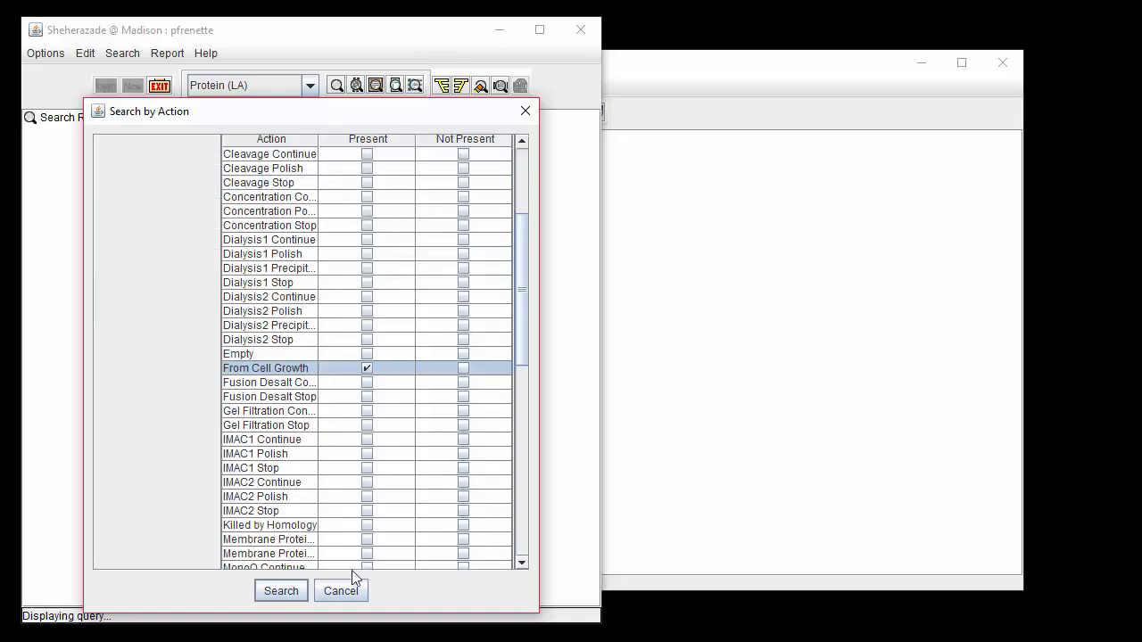
left_click(285, 590)
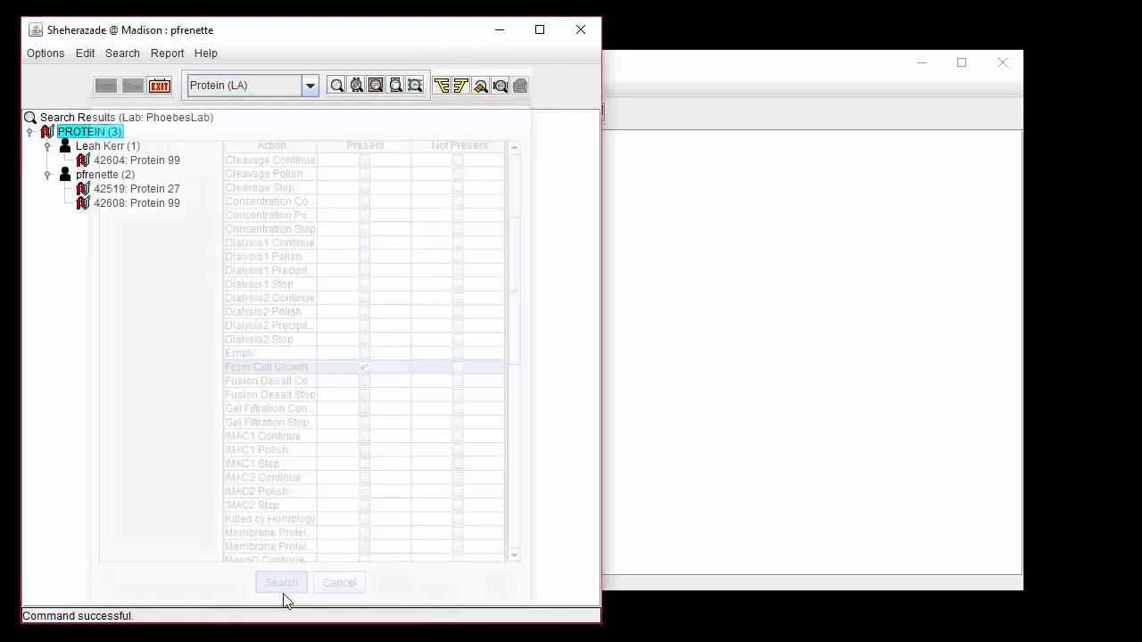
- Open Protein 99 (42608) from the search results and check its Actions table for the From Cell Growth entry
left_click(161, 207)
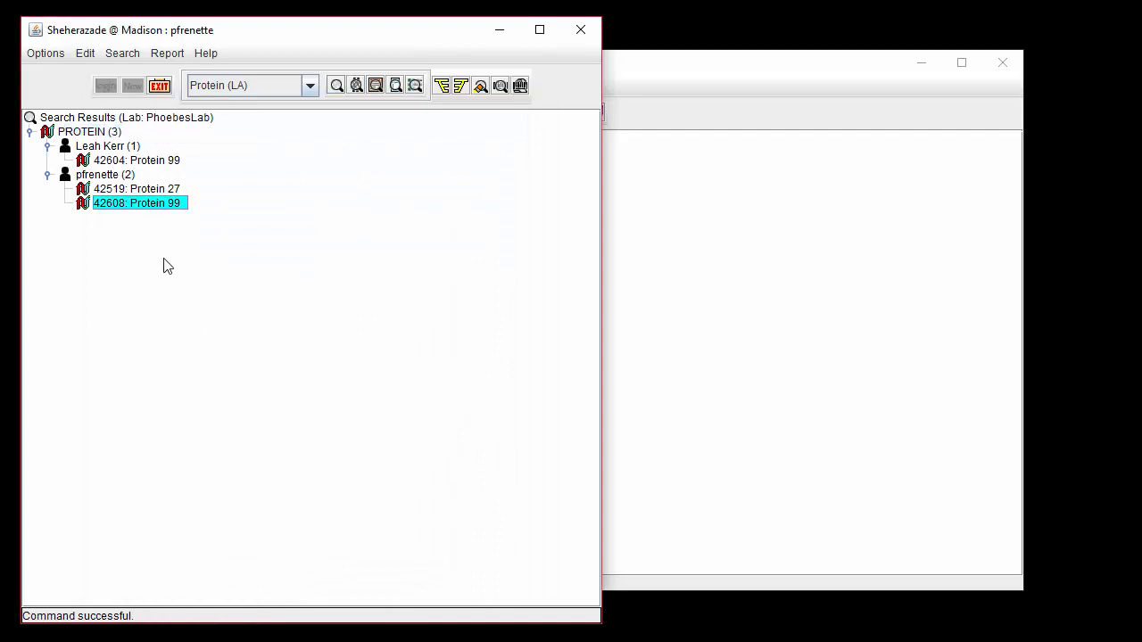
double_click(162, 209)
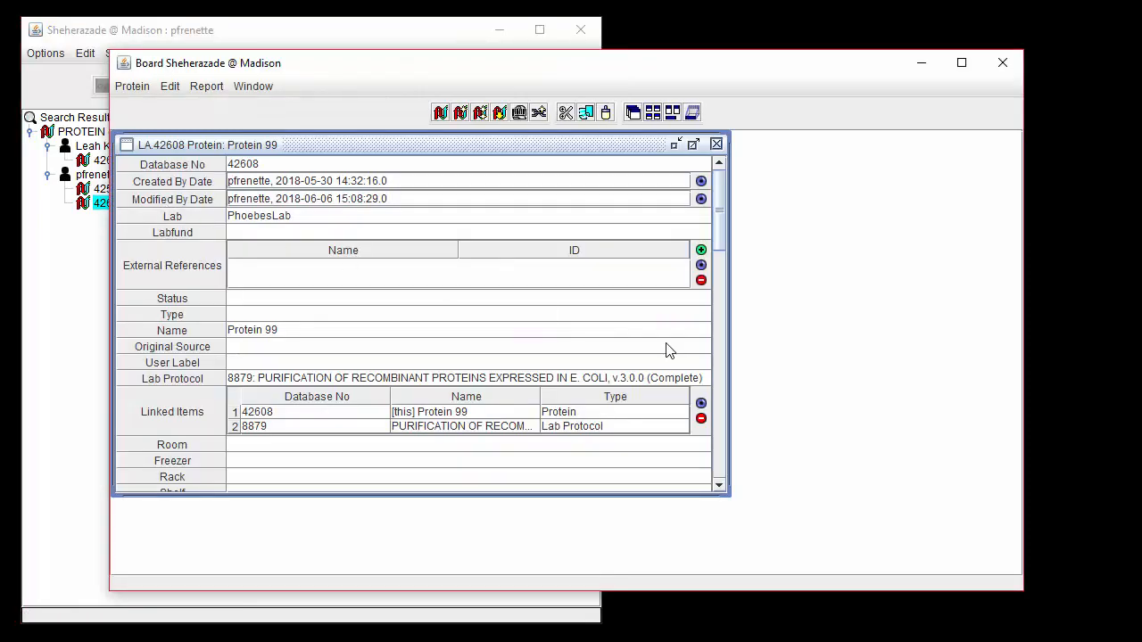
left_click(719, 486)
left_click(721, 482)
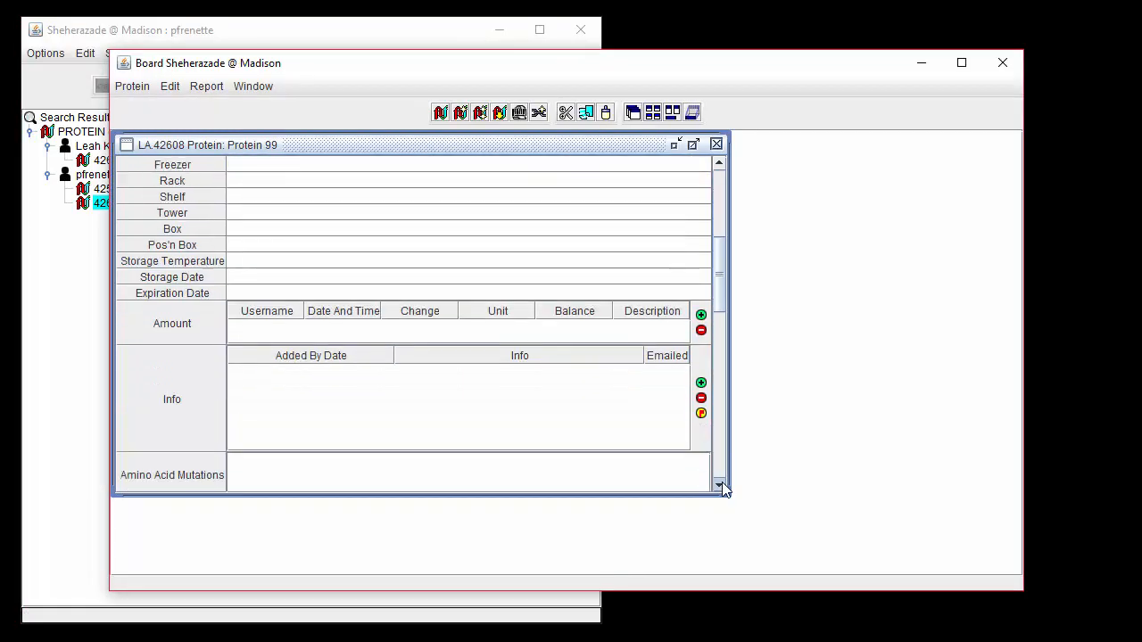
left_click(722, 481)
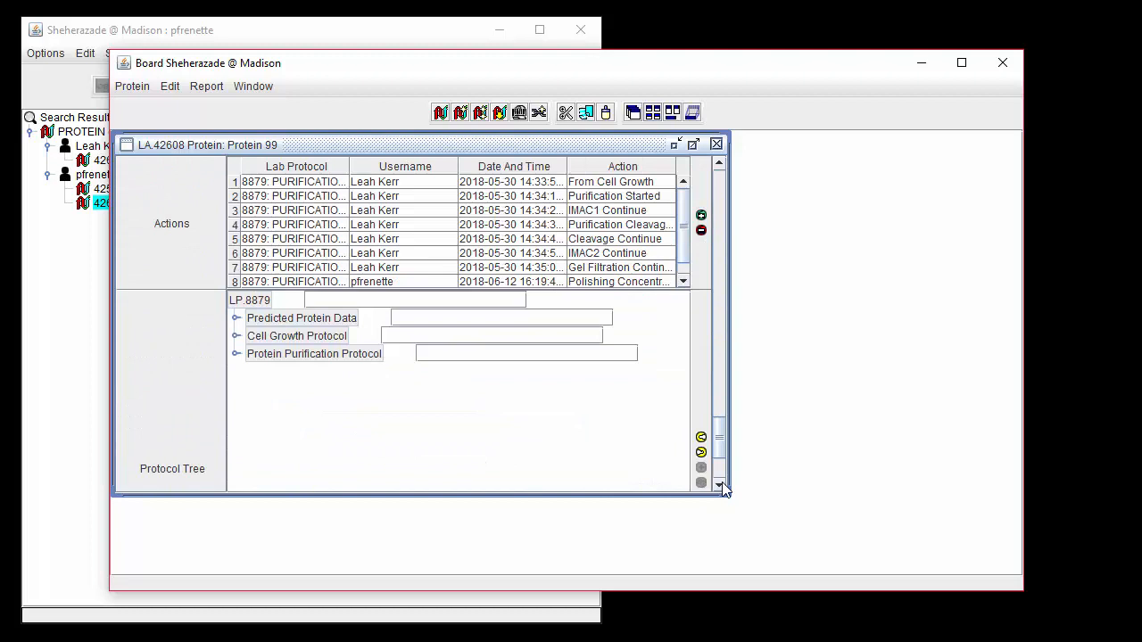
left_click(637, 185)
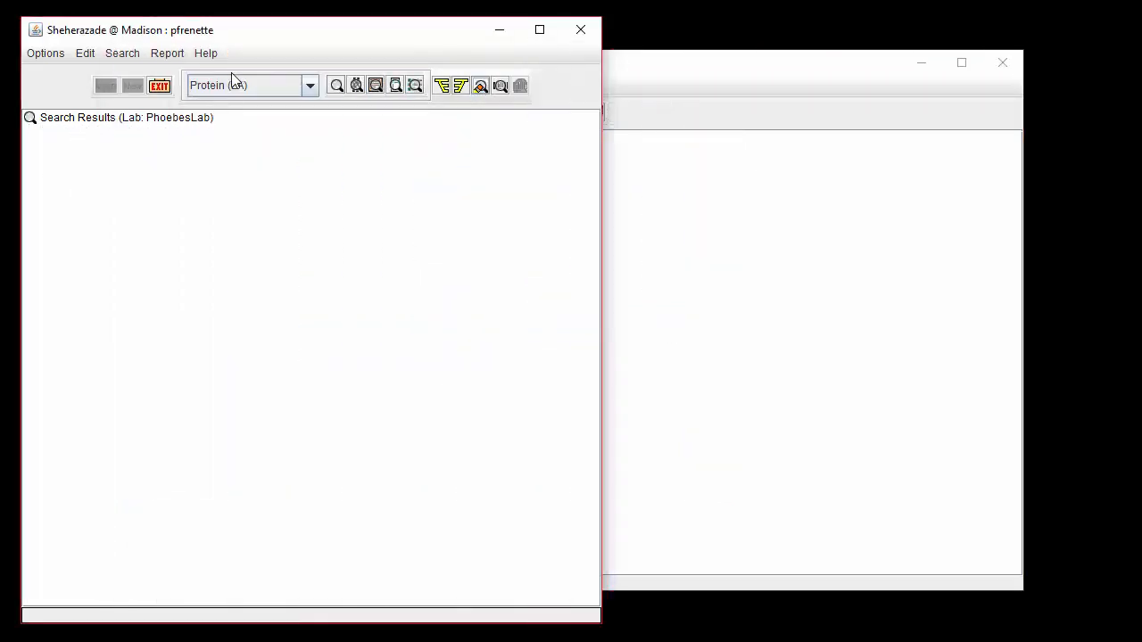
- Run the protein Last Actions report for the last two actions with all filters left at *, review it enlarged and close it
left_click(182, 58)
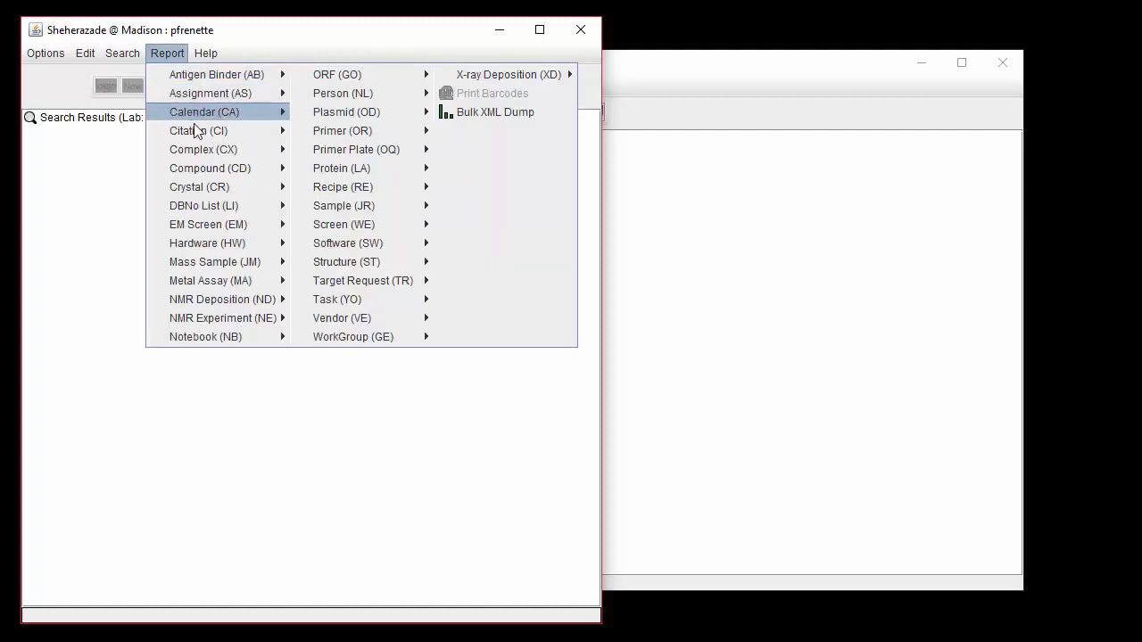
mouse_move(399, 177)
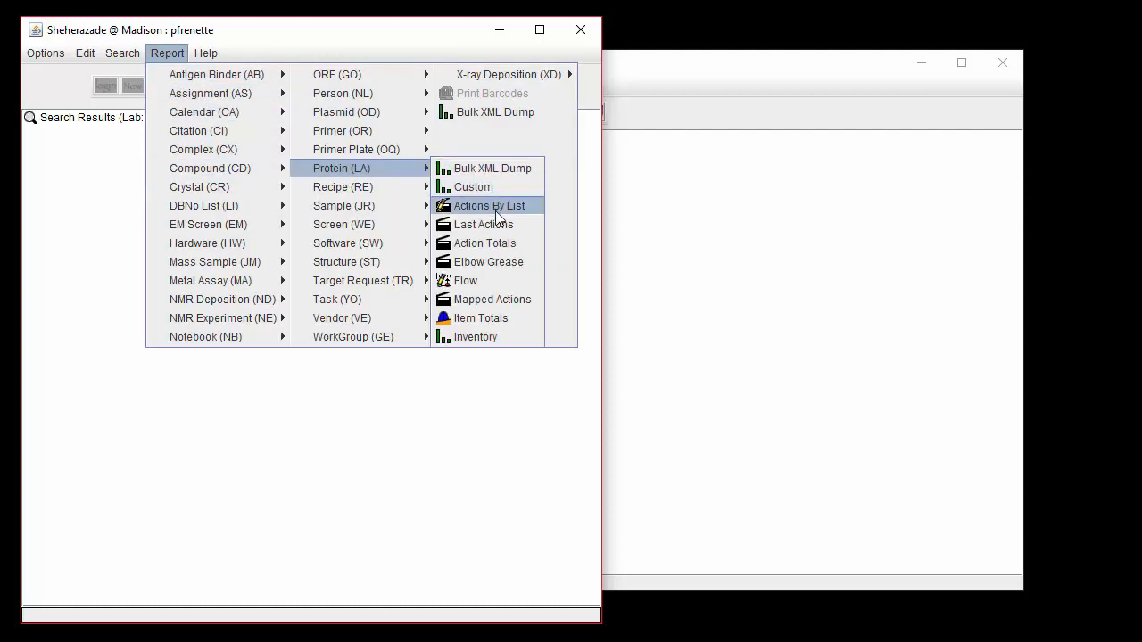
left_click(534, 225)
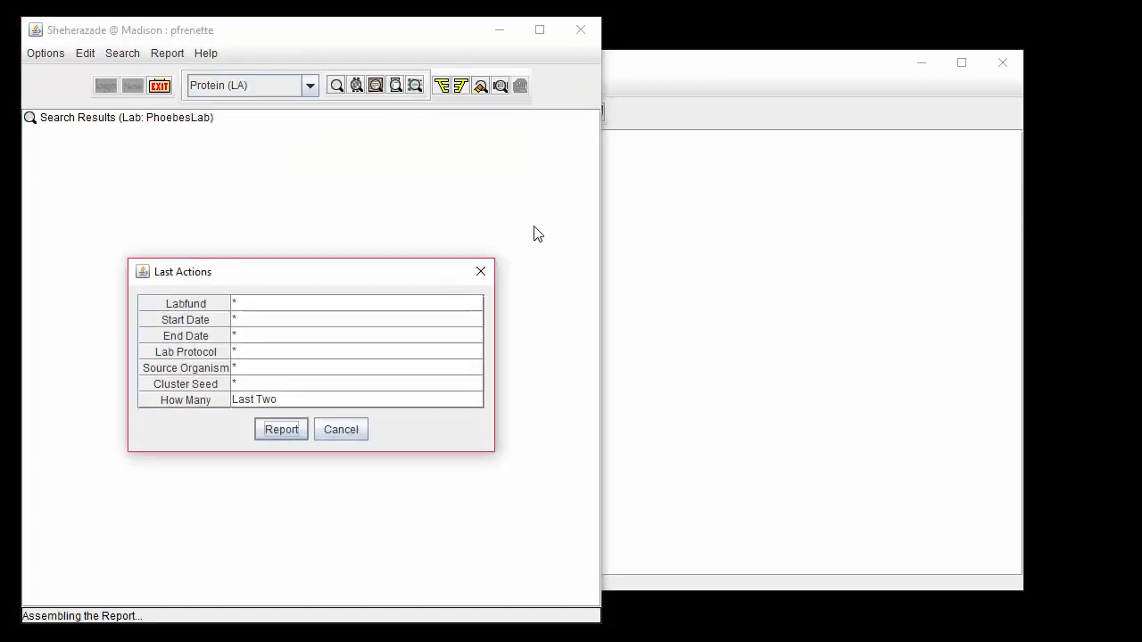
left_click(399, 398)
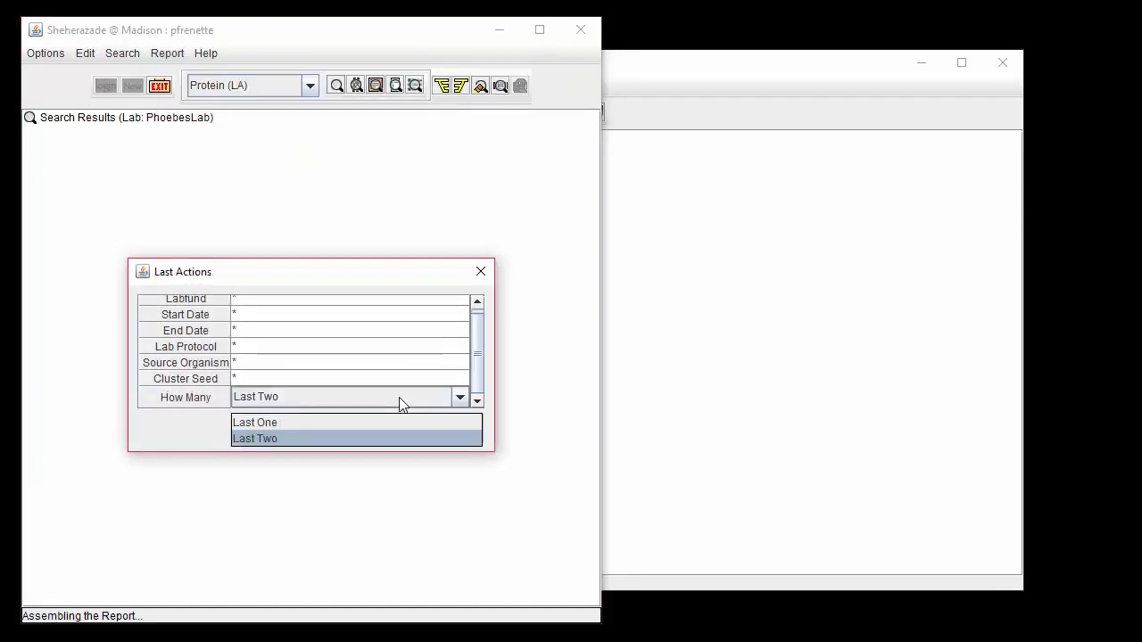
key("Return")
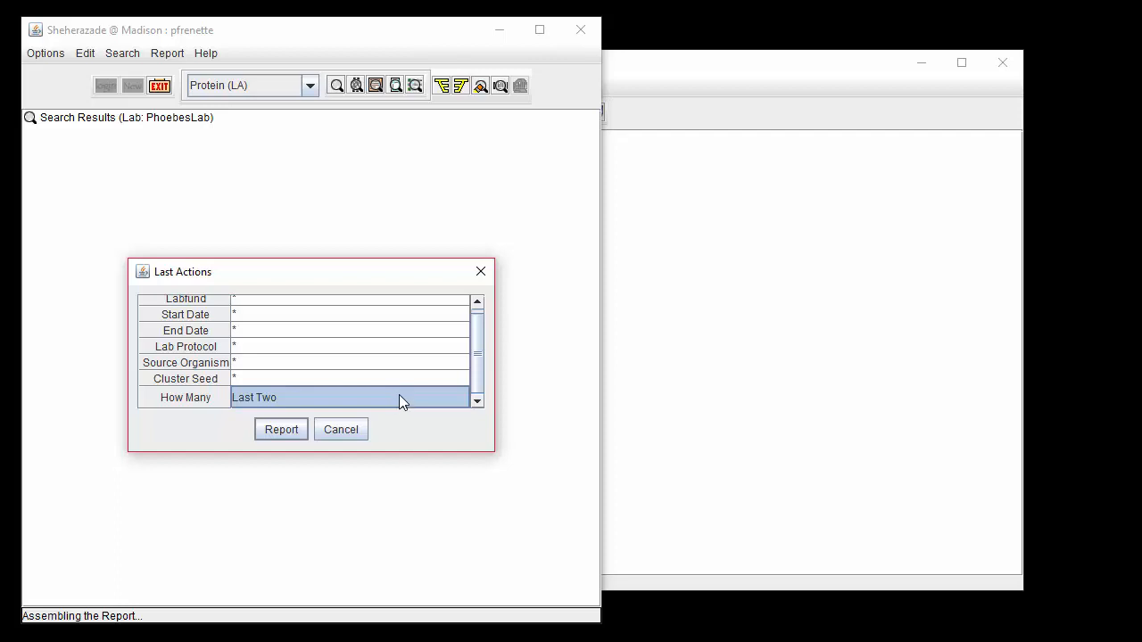
left_click(300, 432)
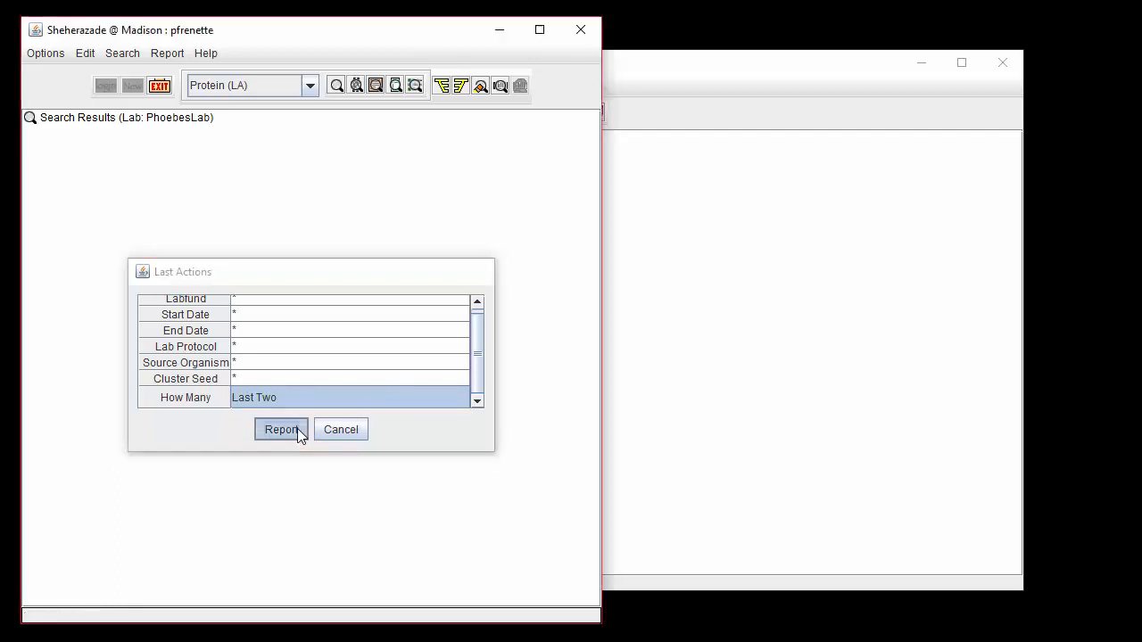
left_click(691, 144)
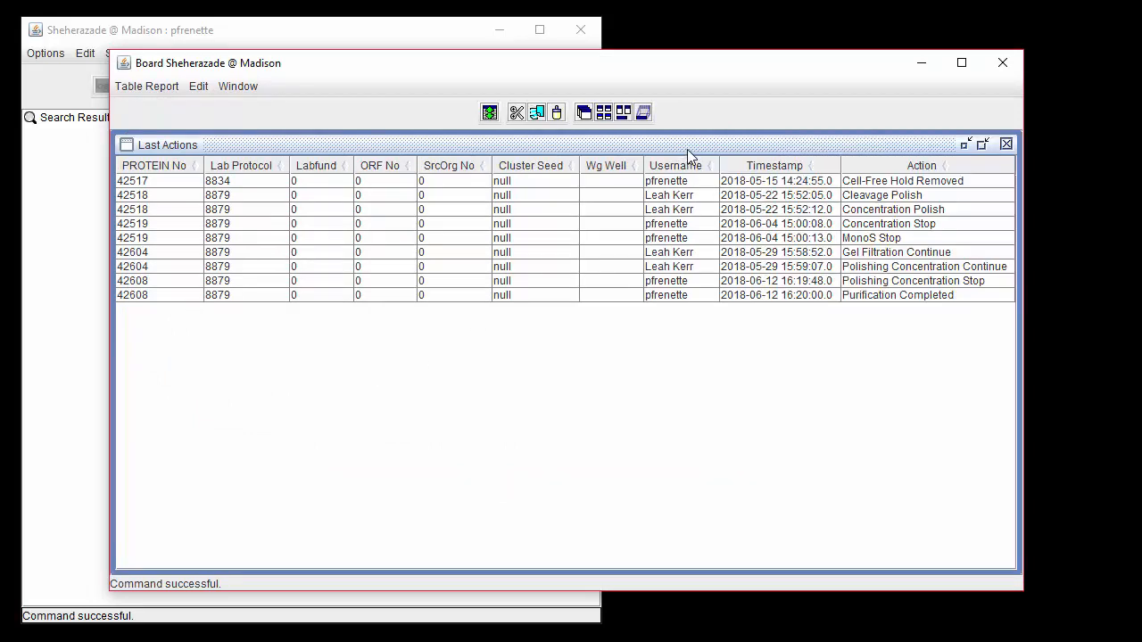
left_click(1006, 144)
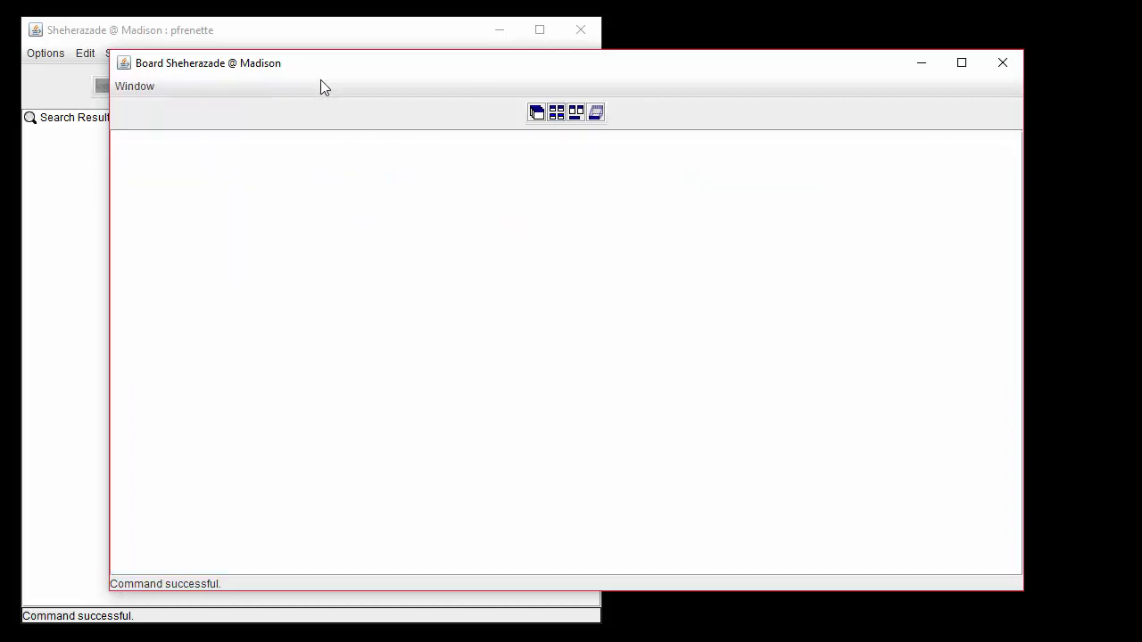
- Start a protein Actions By List report and choose 42601: June 2018 Proteins as its DB# list
left_click(308, 45)
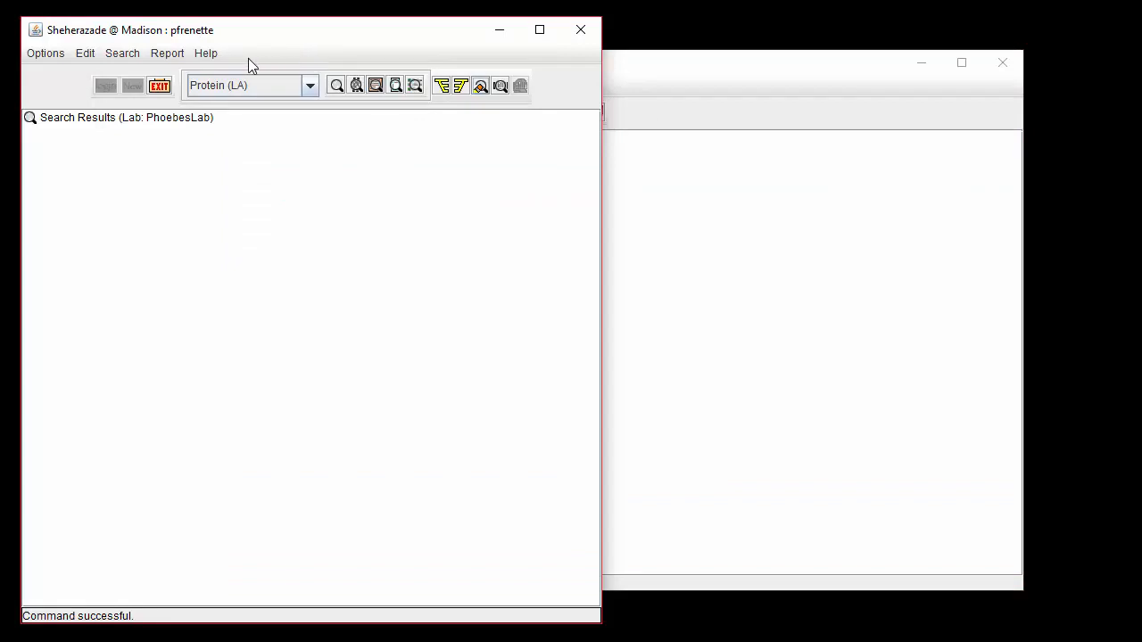
left_click(165, 54)
mouse_move(369, 167)
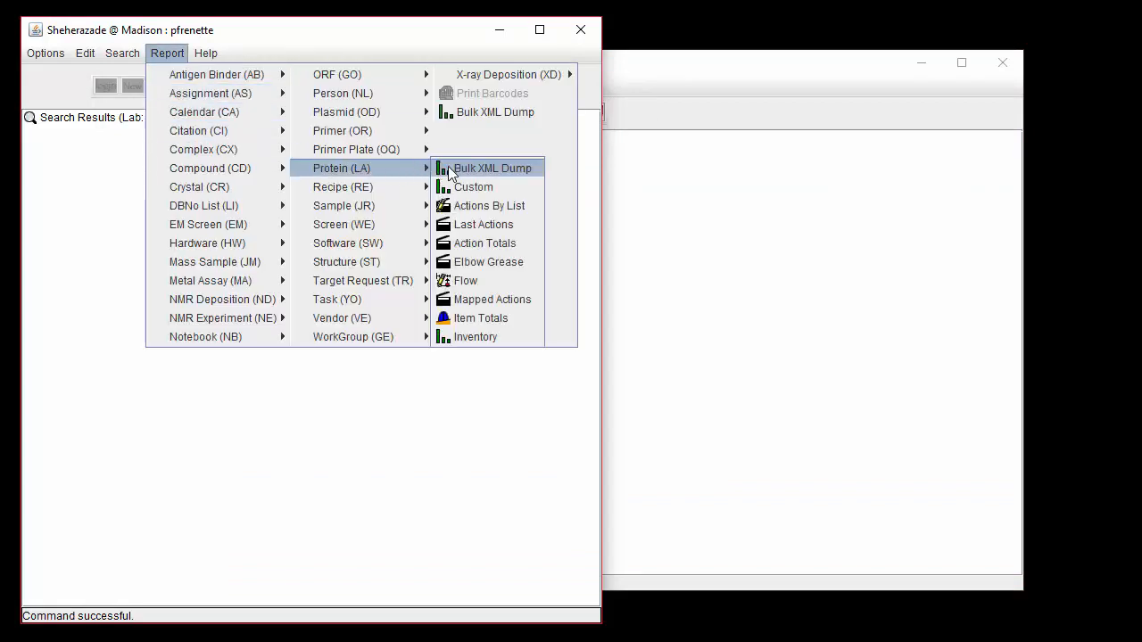
left_click(491, 206)
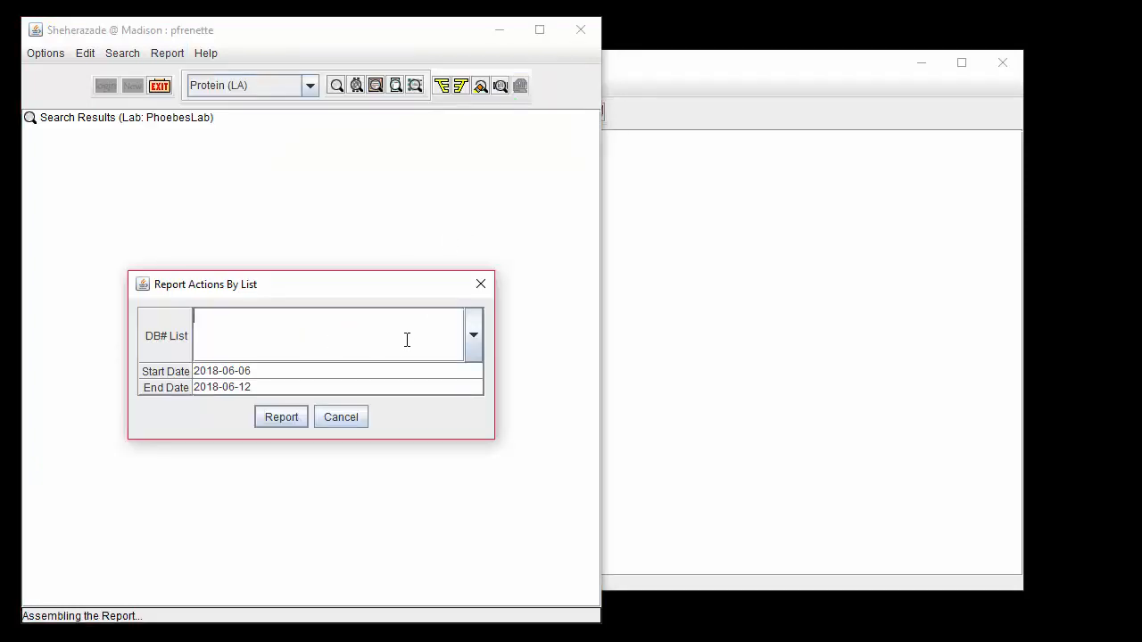
left_click(473, 337)
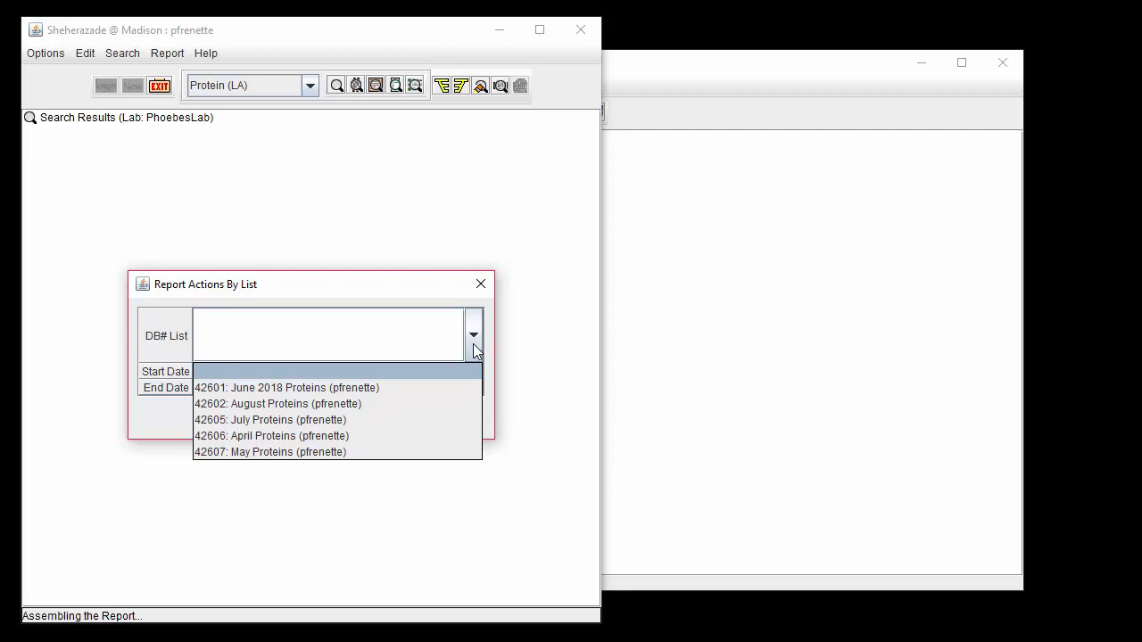
left_click(429, 382)
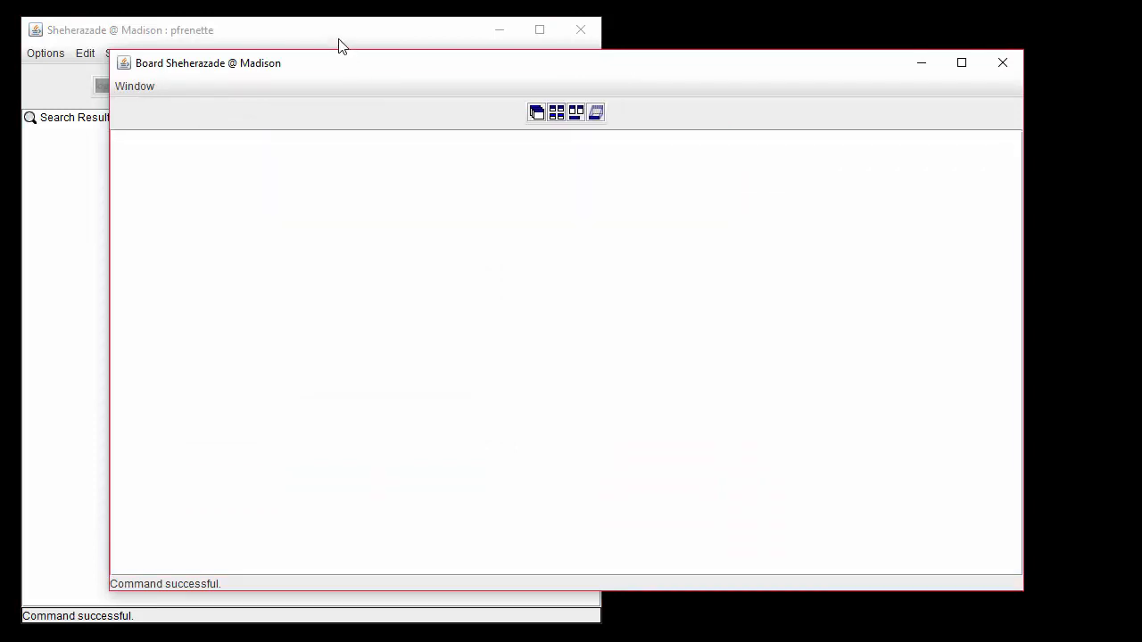
- Run the protein Elbow Grease report with lab protocol and action left at *, review the action counts and close it
left_click(338, 39)
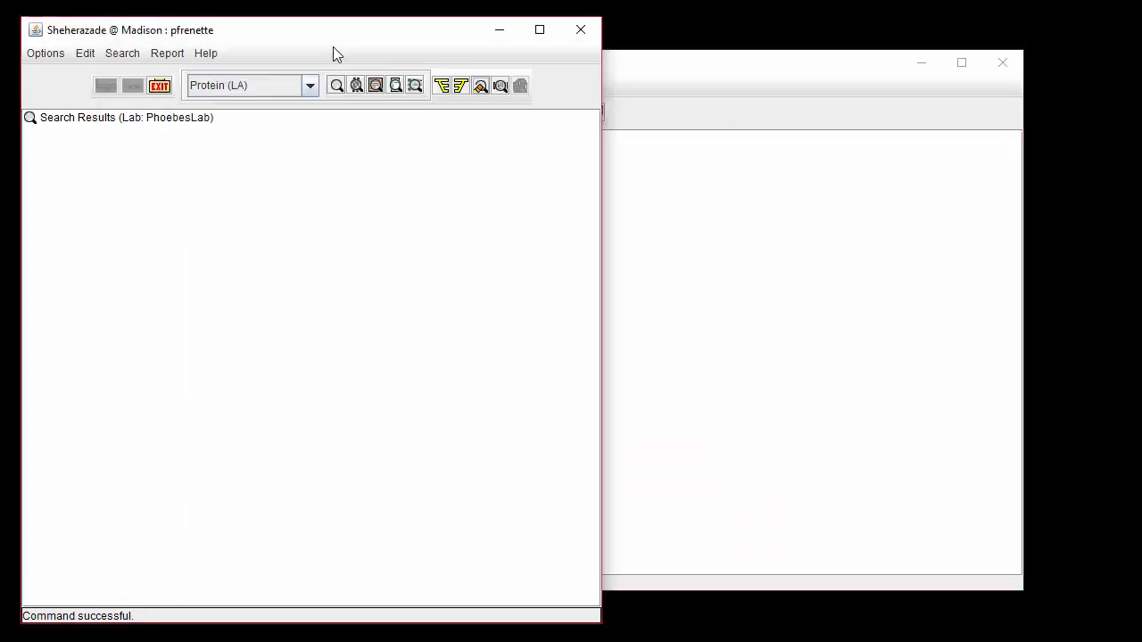
left_click(183, 54)
mouse_move(375, 167)
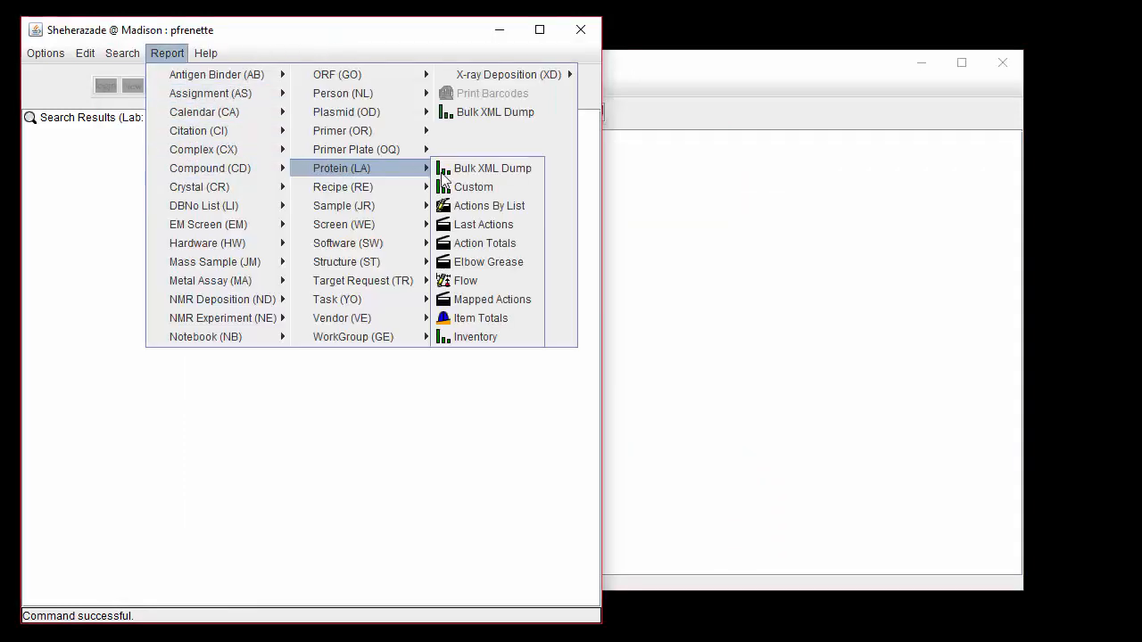
left_click(486, 262)
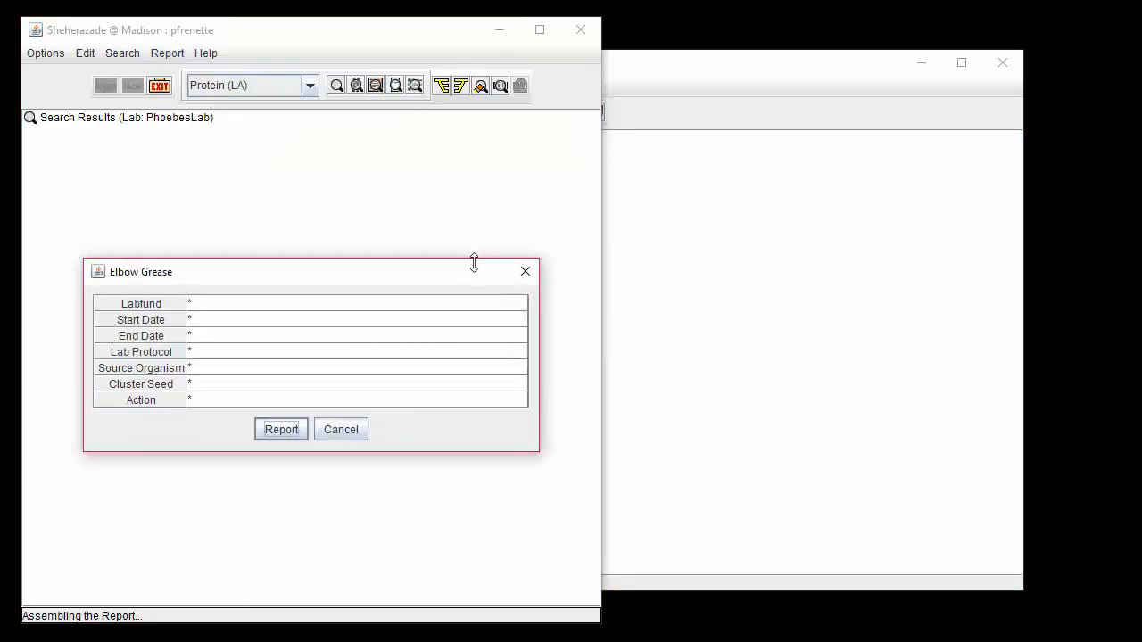
left_click(336, 355)
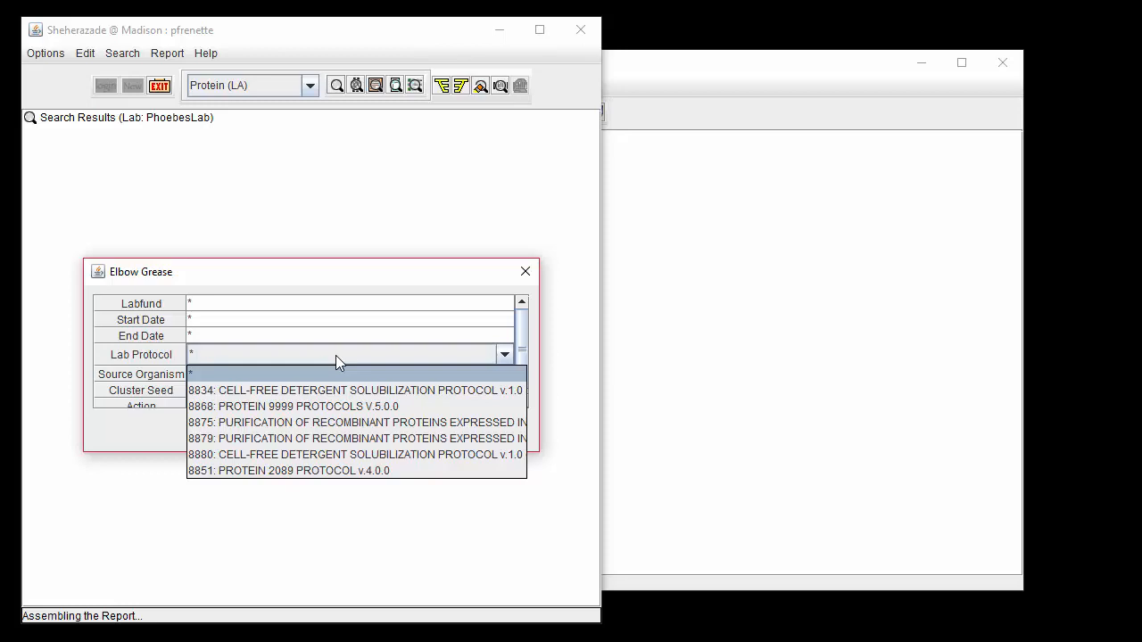
left_click(335, 355)
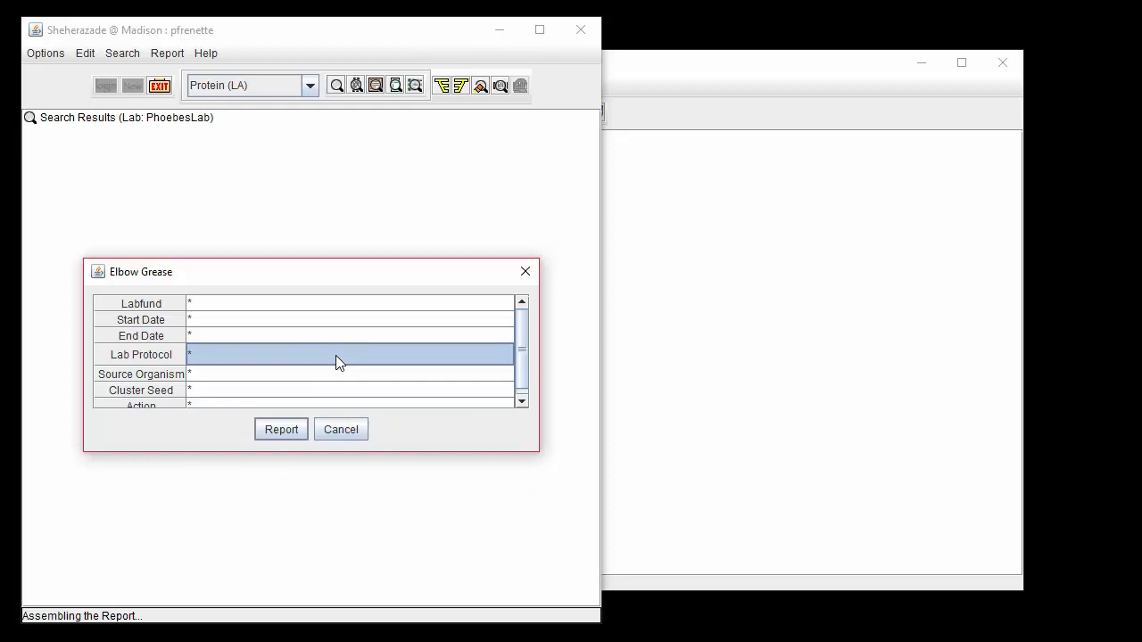
left_click(289, 400)
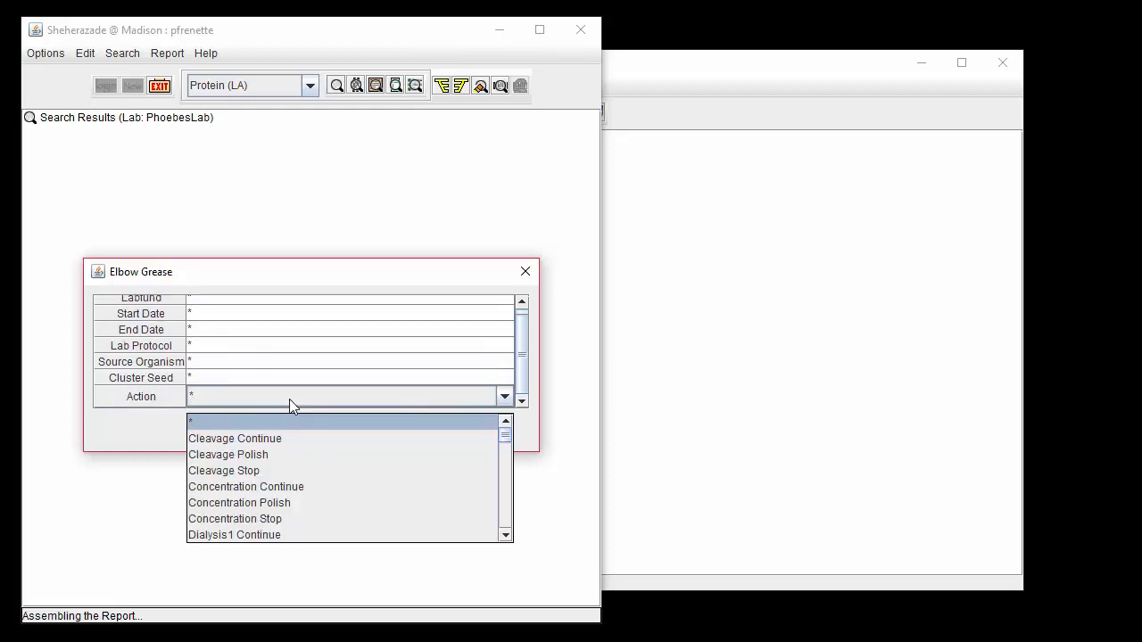
left_click(289, 399)
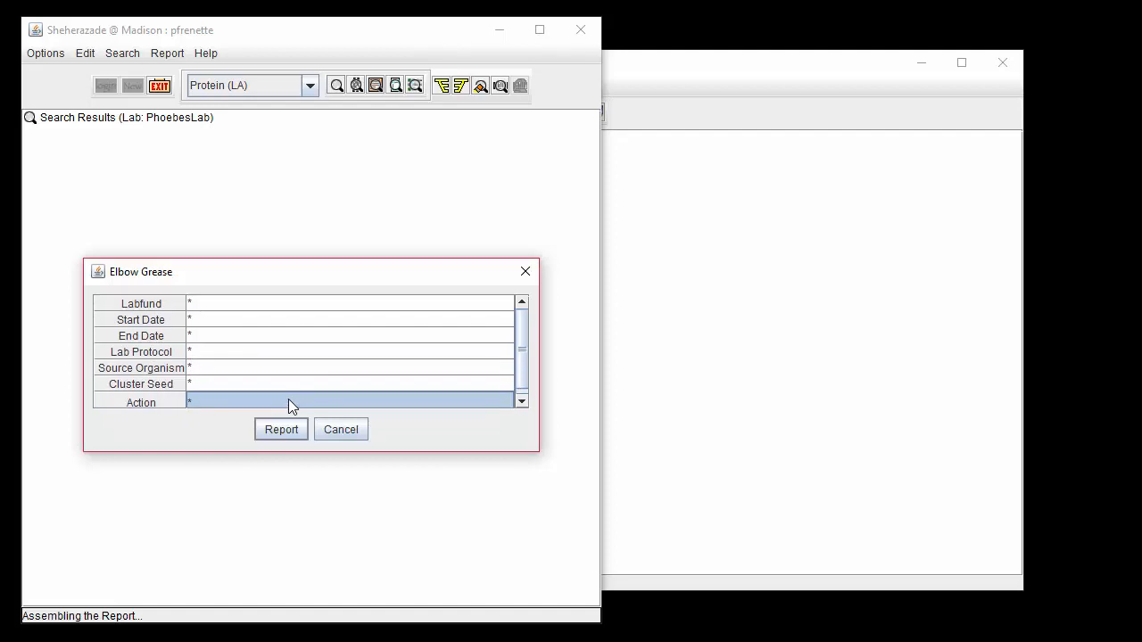
left_click(290, 432)
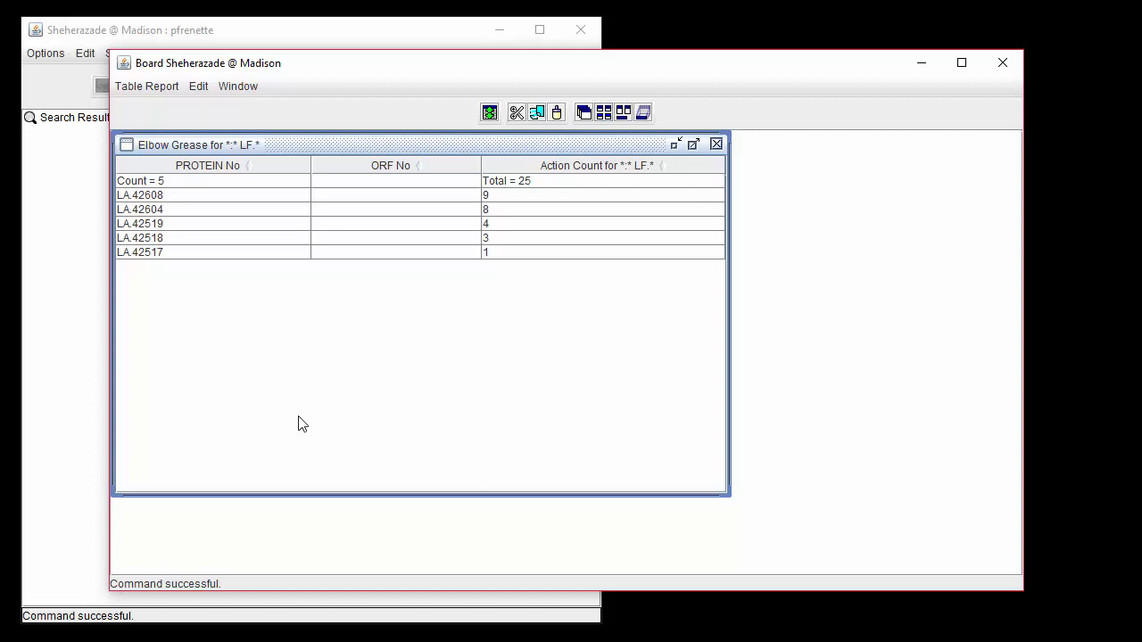
left_click(717, 143)
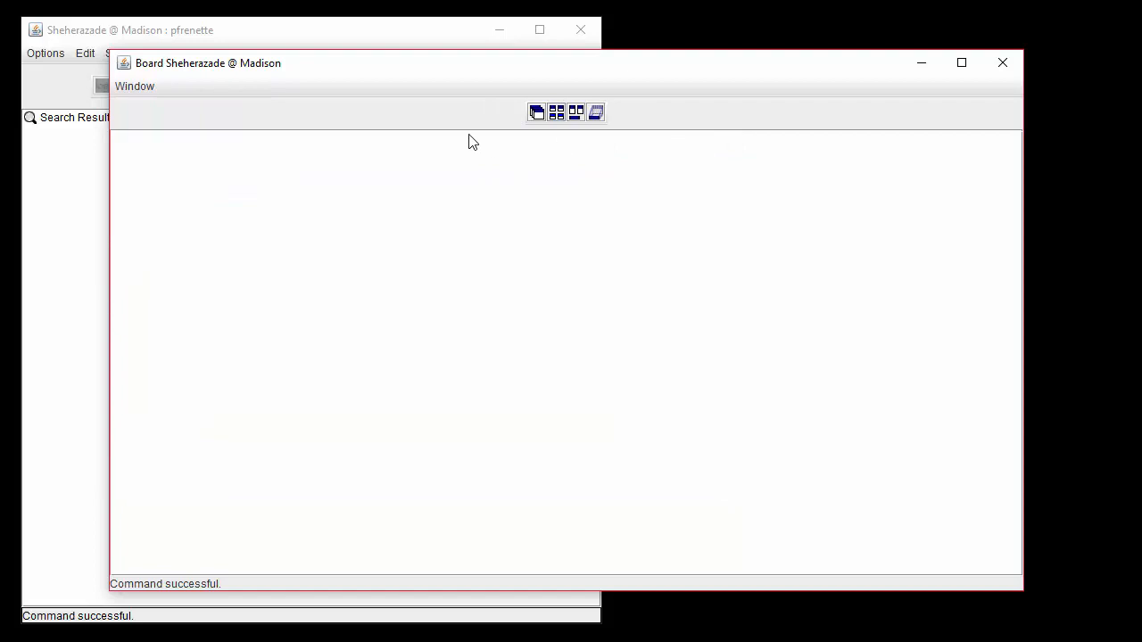
- Run the protein Action Totals report counting actions grouped by Action, with the other filters left at *
left_click(215, 46)
left_click(167, 53)
mouse_move(365, 166)
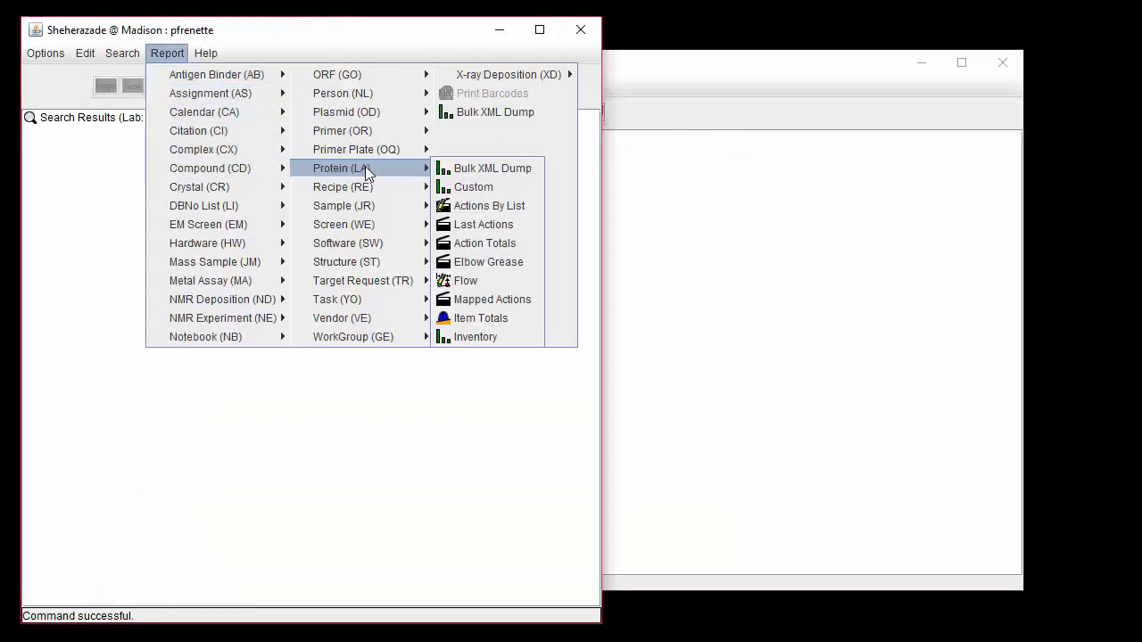
left_click(485, 242)
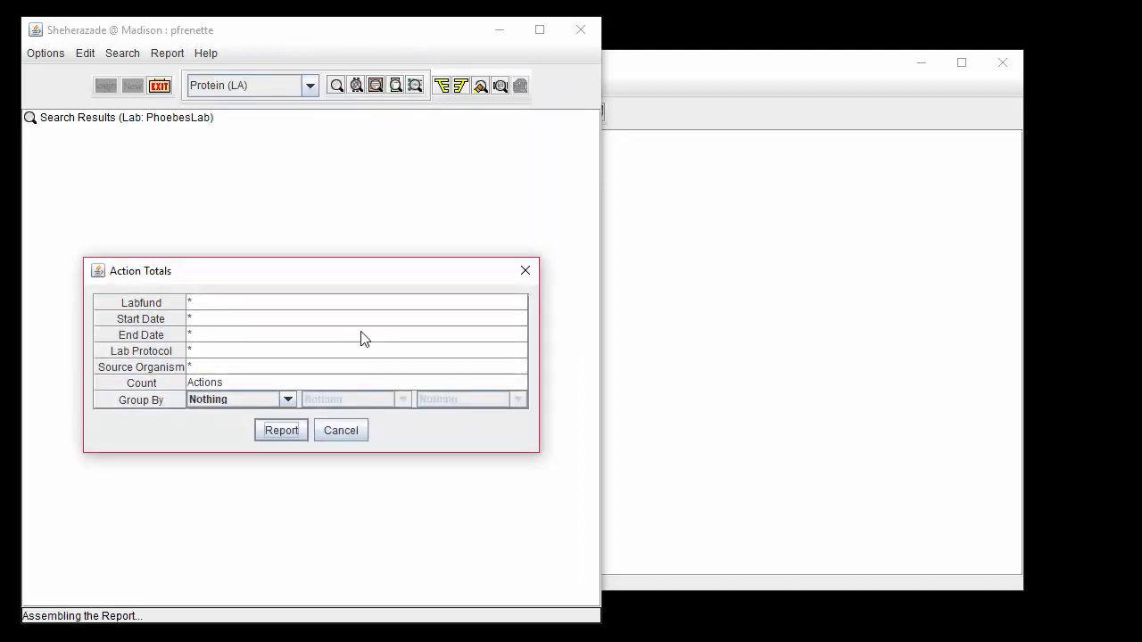
left_click(288, 400)
left_click(275, 433)
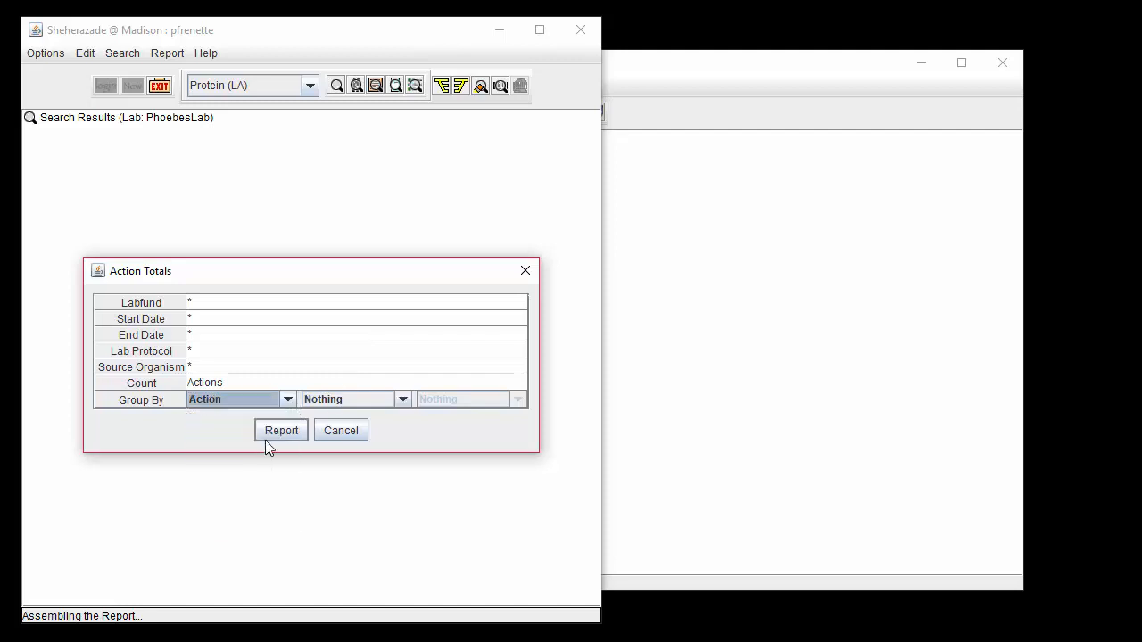
left_click(283, 430)
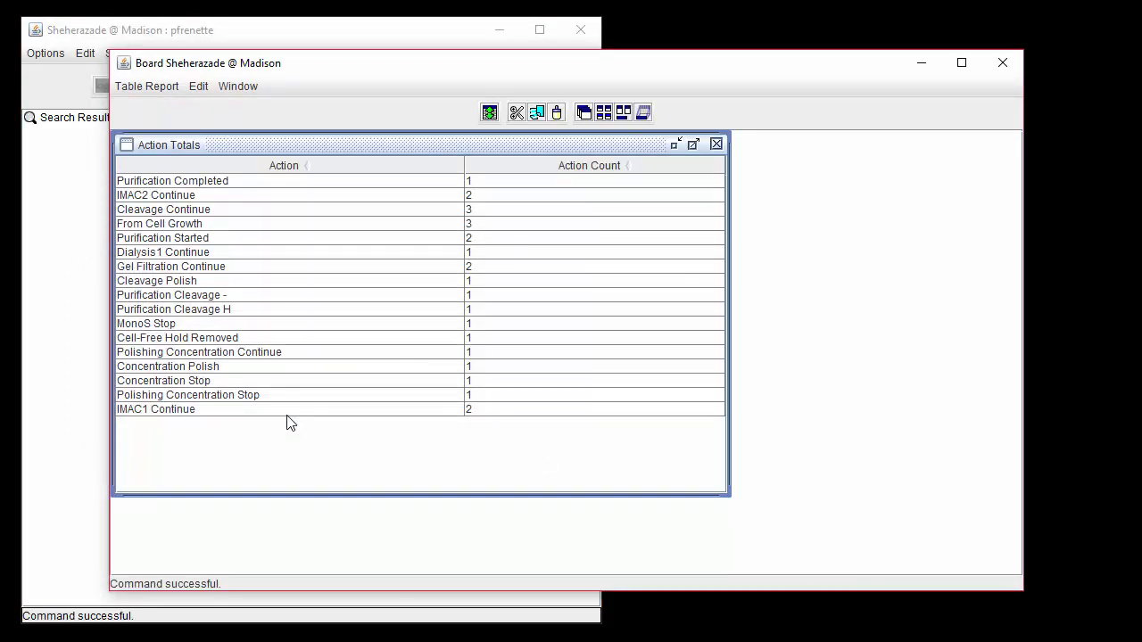